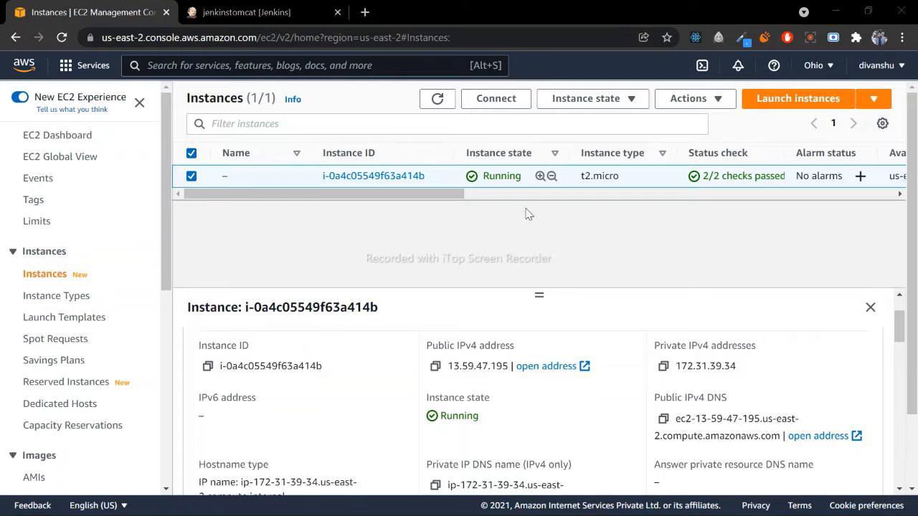
- Review the platform details and instance state of the selected EC2 instance
scroll(330, 315, down, 5)
scroll(308, 367, up, 5)
scroll(324, 364, down, 3)
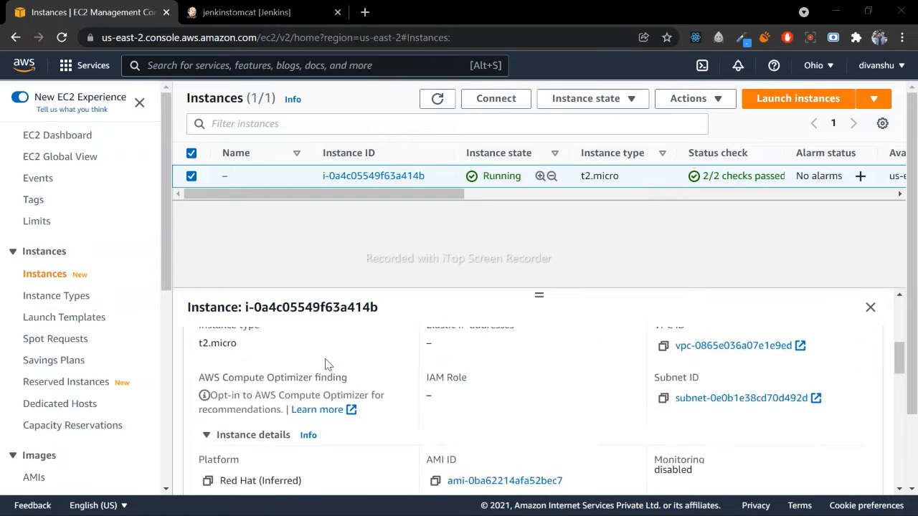
scroll(324, 364, down, 3)
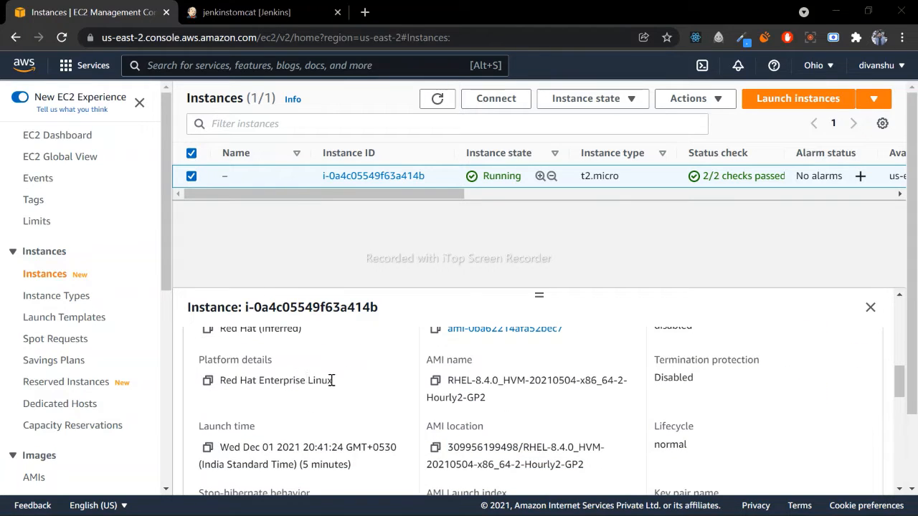
drag(332, 380, 219, 380)
click(334, 380)
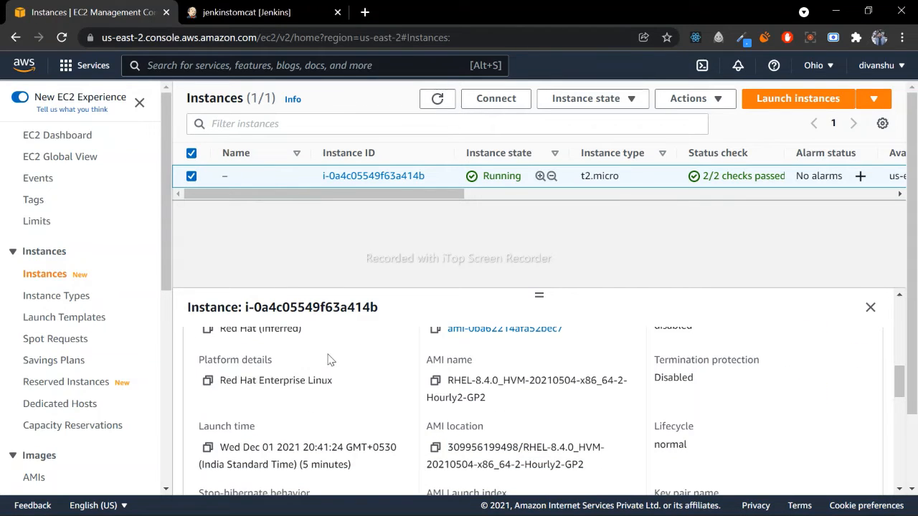
scroll(329, 359, up, 3)
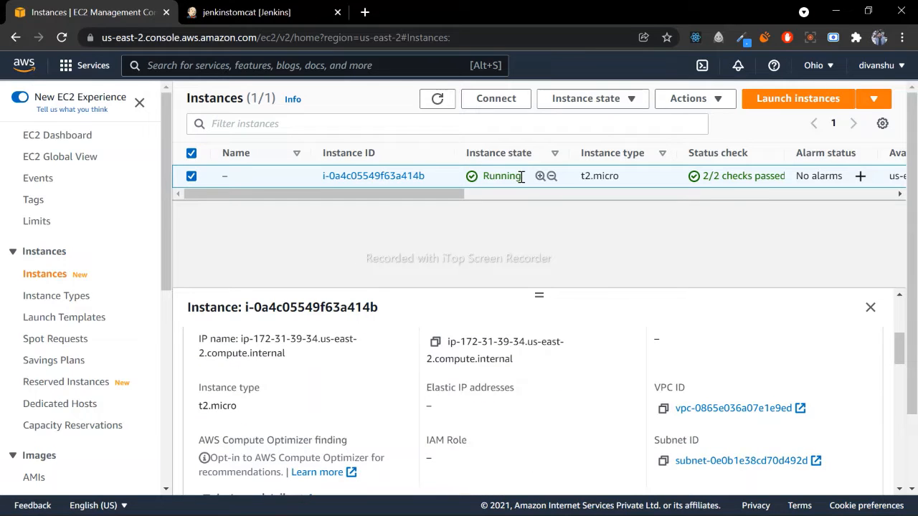
drag(521, 177, 474, 177)
click(446, 181)
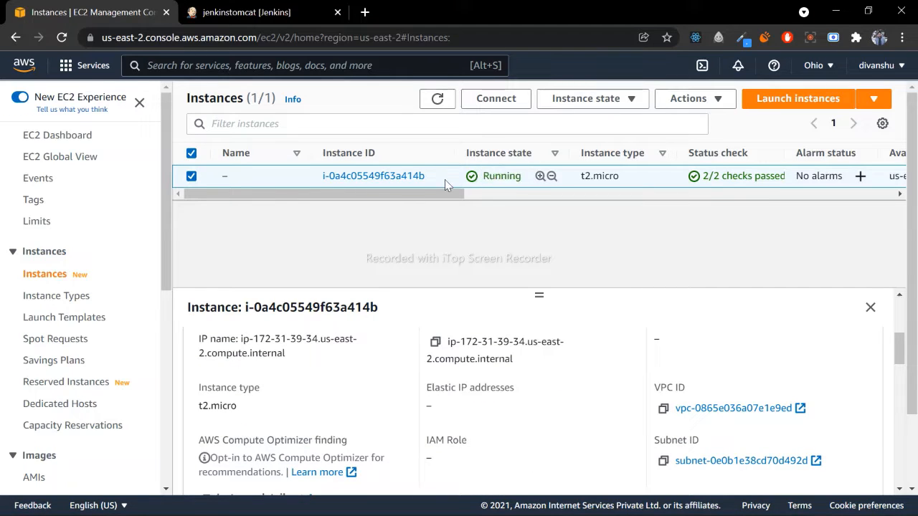
- Open the instance's summary and copy the example SSH command from its SSH client connection instructions
click(395, 177)
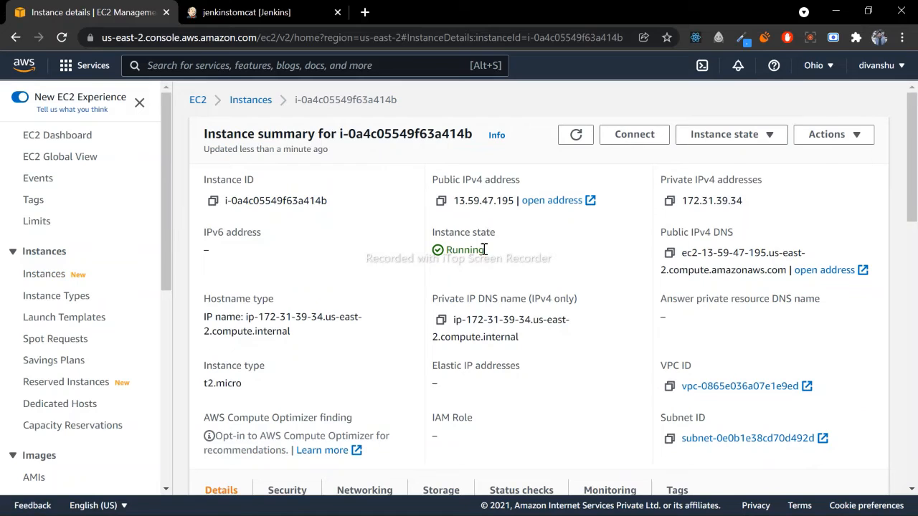
double_click(484, 249)
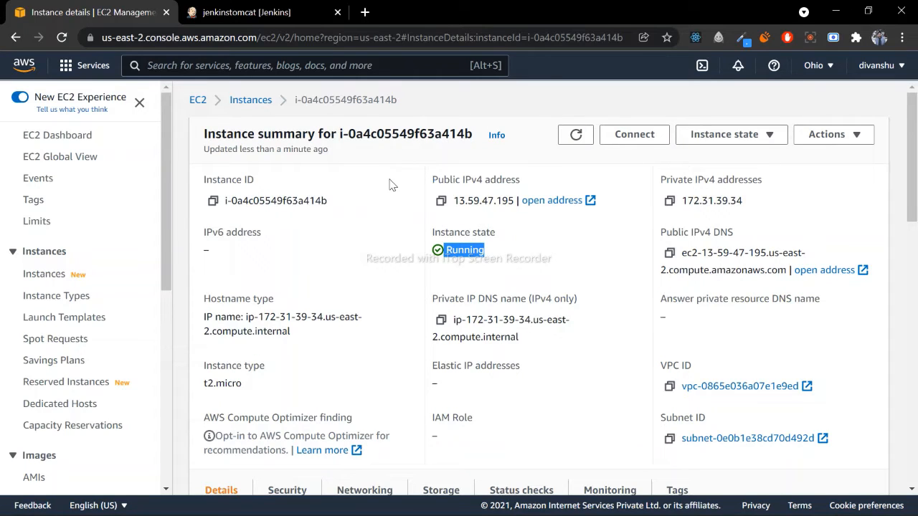
click(623, 135)
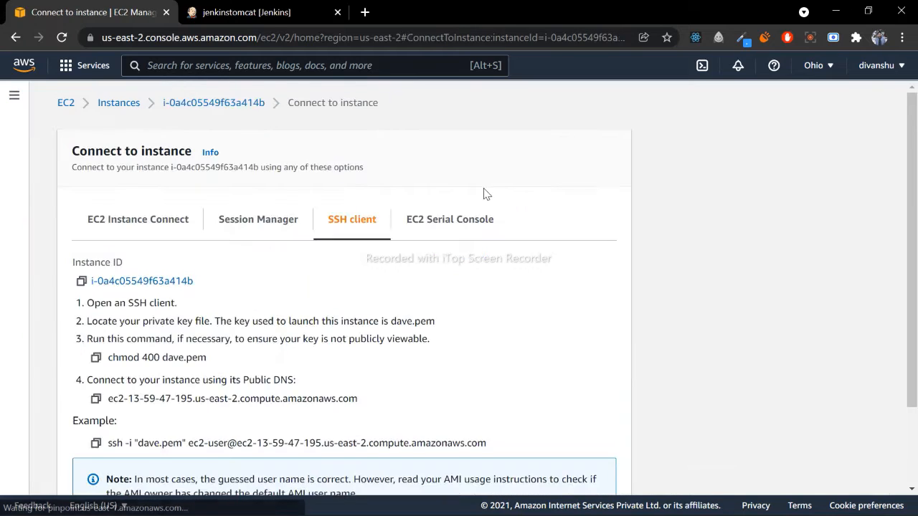
scroll(352, 250, down, 3)
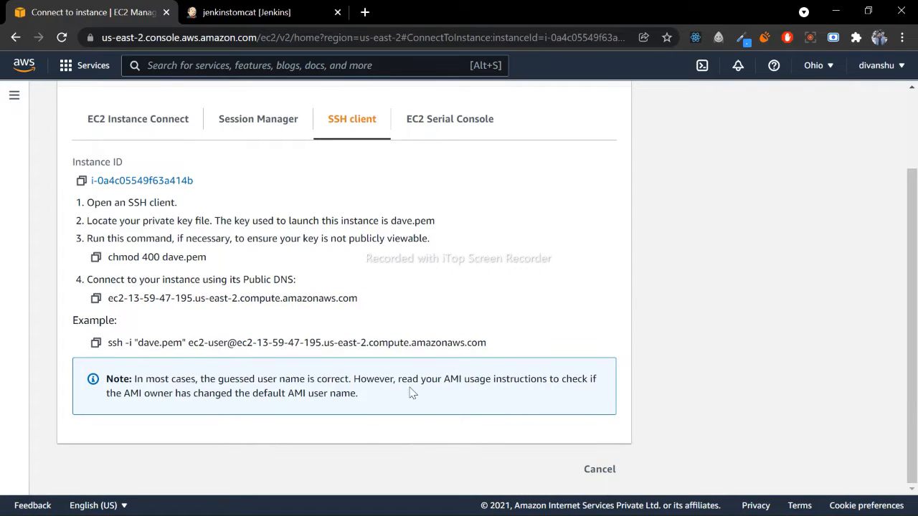
click(95, 343)
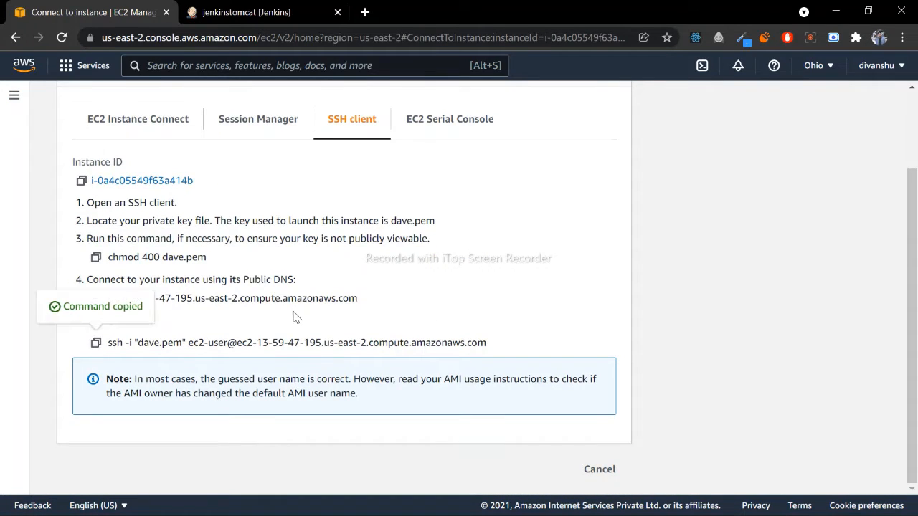
- Switch to the Git Bash terminal, replace the old command with the copied SSH command using dave.pem, and connect, accepting the host with yes
click(664, 499)
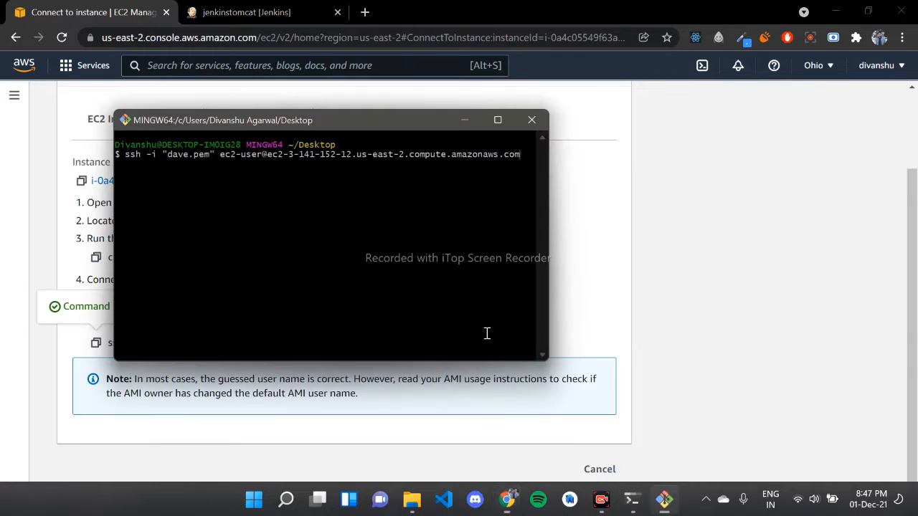
key(Down)
key(Down)
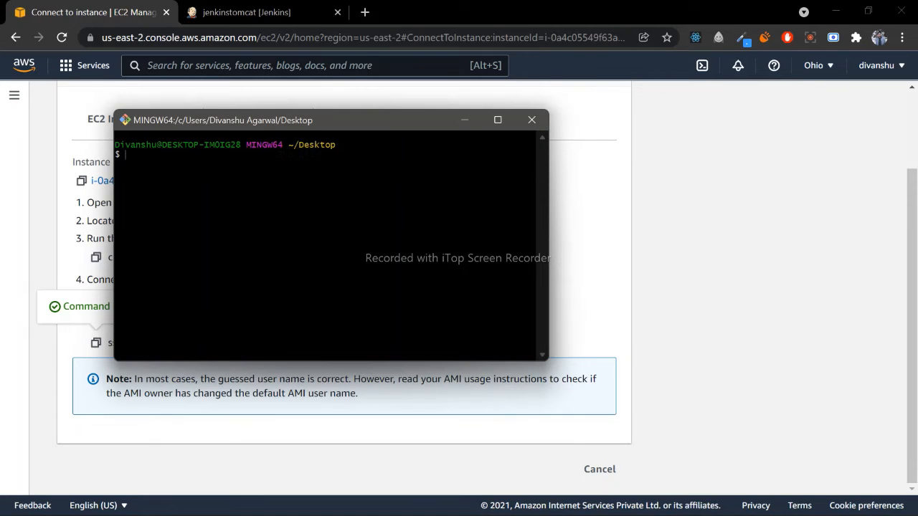
key(shift+Insert)
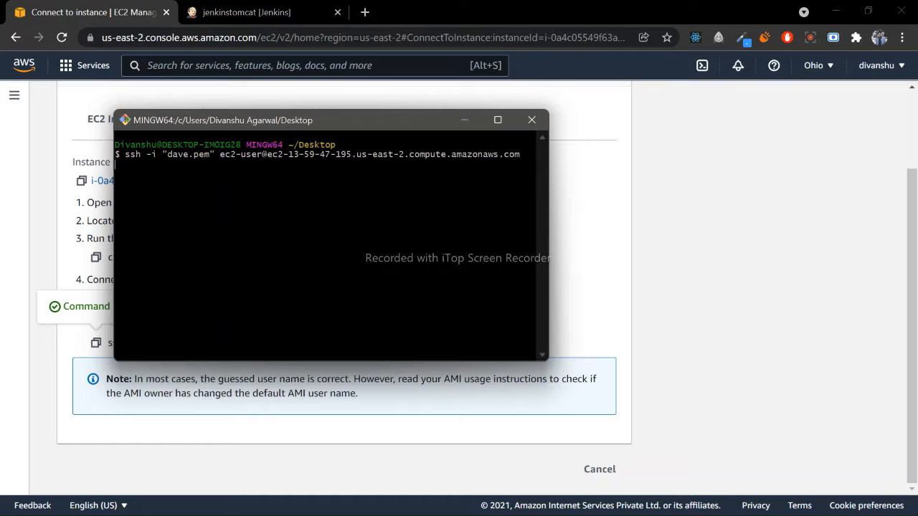
key(Return)
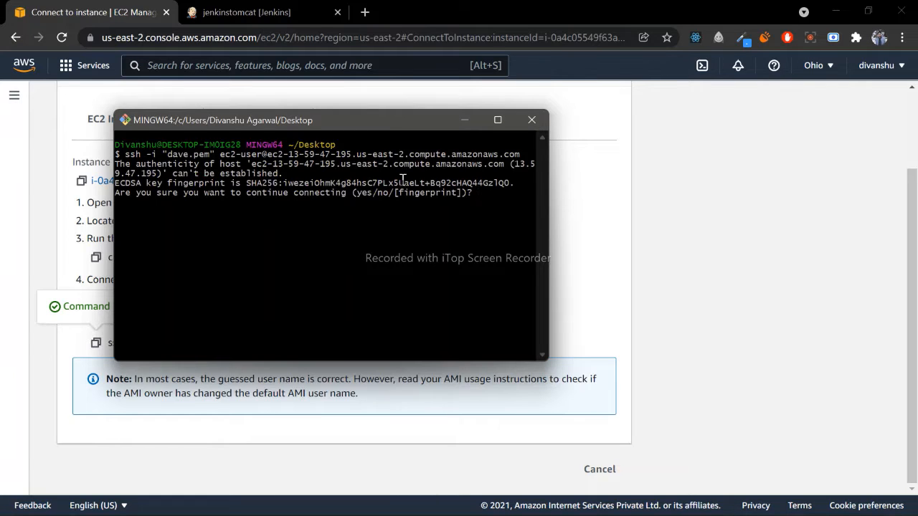
text(yes)
key(Return)
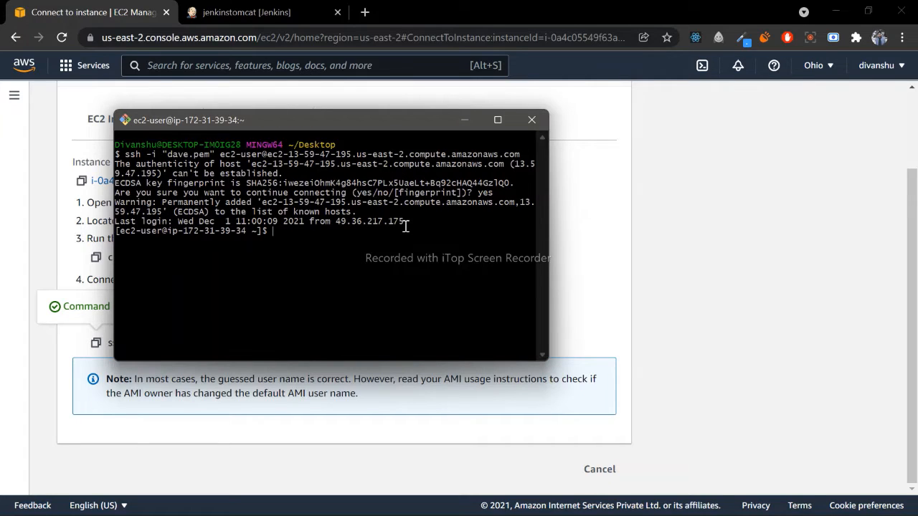
- Become the root user with sudo su and print the PATH variable with echo $PATH
text(sudo su)
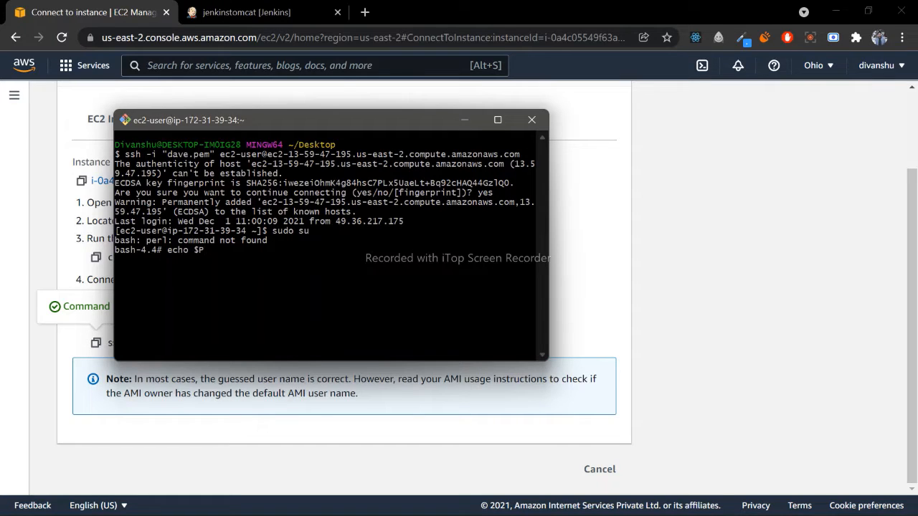
key(Return)
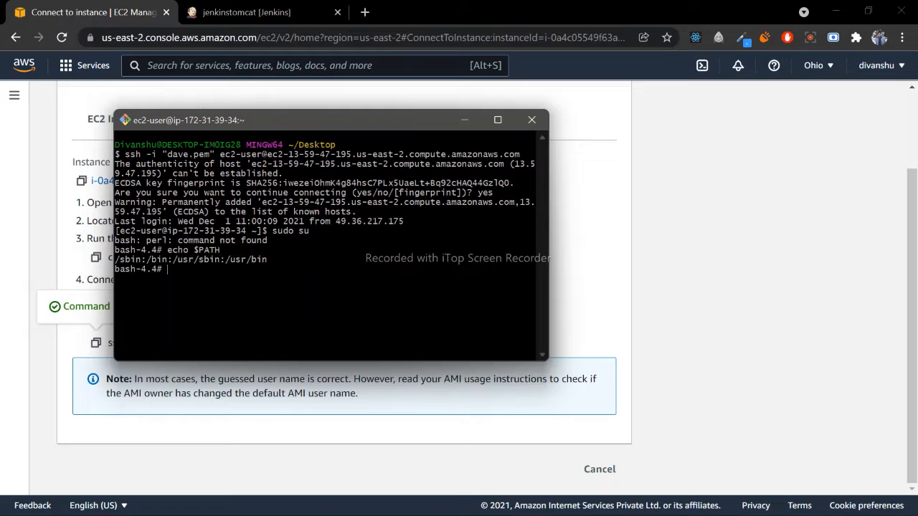
drag(224, 260, 268, 264)
click(250, 280)
- Change to the /opt directory and list its contents in long format with ls -l
text(cd /opt)
key(Return)
text(ls -l)
key(Return)
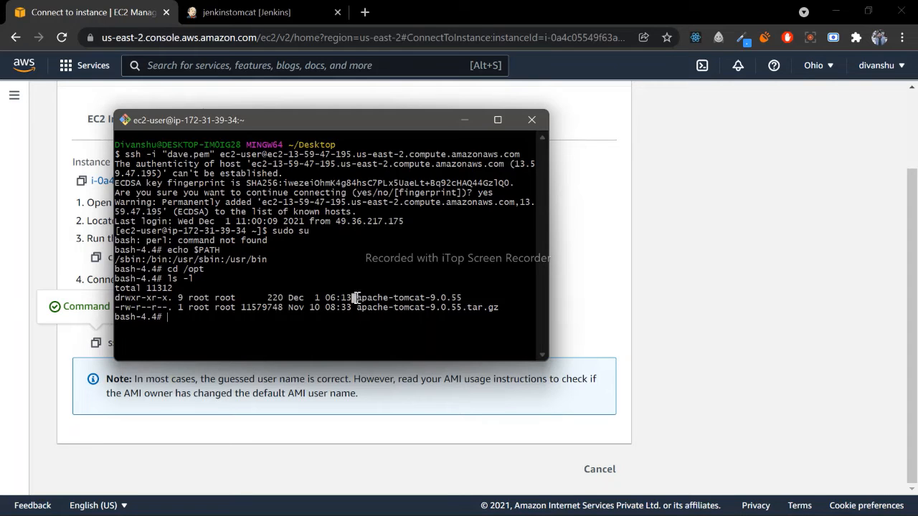
drag(356, 296, 496, 307)
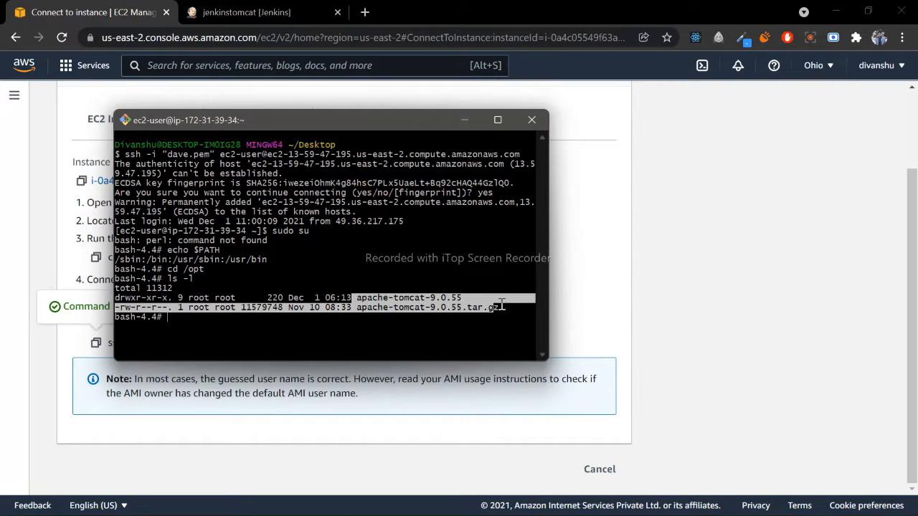
click(496, 307)
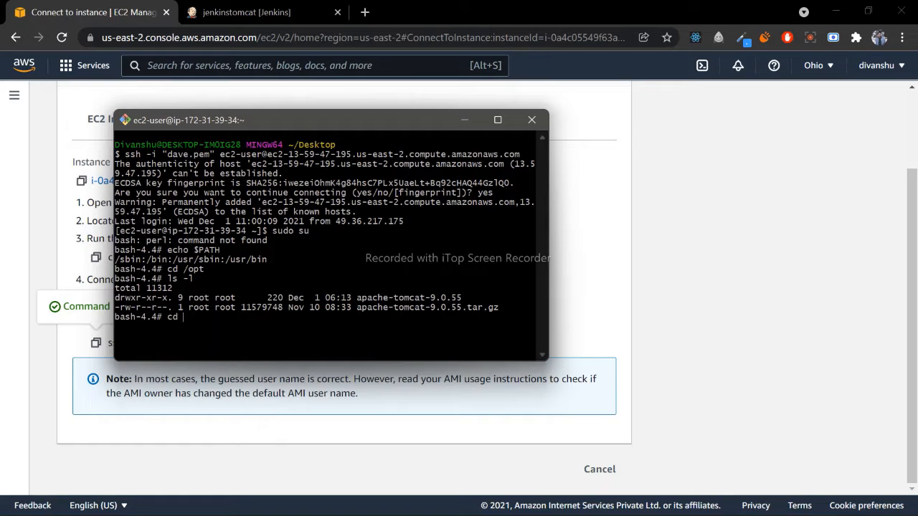
- Enter the apache-tomcat-9.0.55 directory and list its contents in long format
text(apache-tomcat-9.0.55)
key(Return)
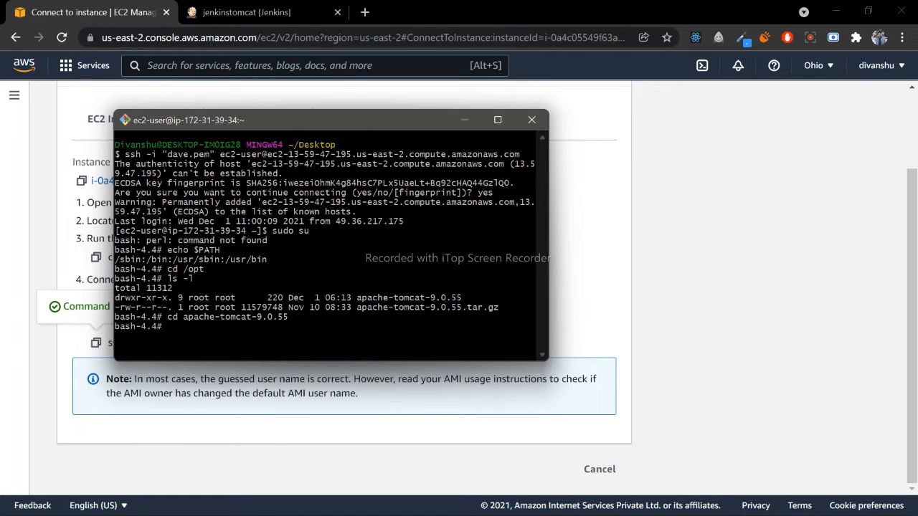
text(ls -l)
key(Return)
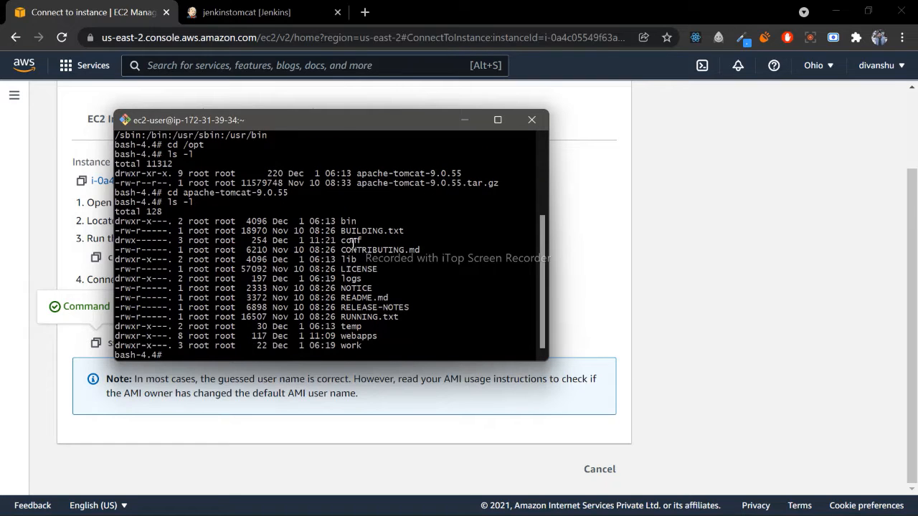
- Examine the bin, conf, logs and webapps folders in the Tomcat directory listing
double_click(340, 221)
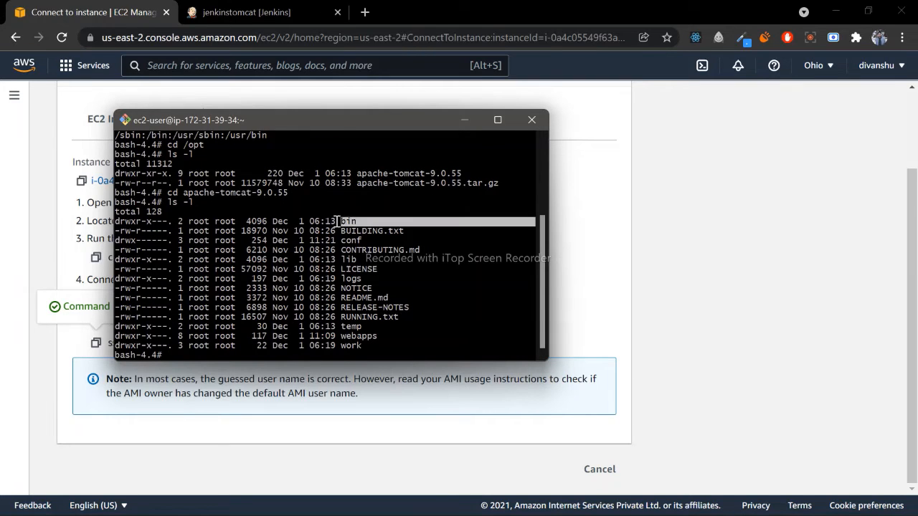
drag(340, 241, 363, 242)
click(360, 242)
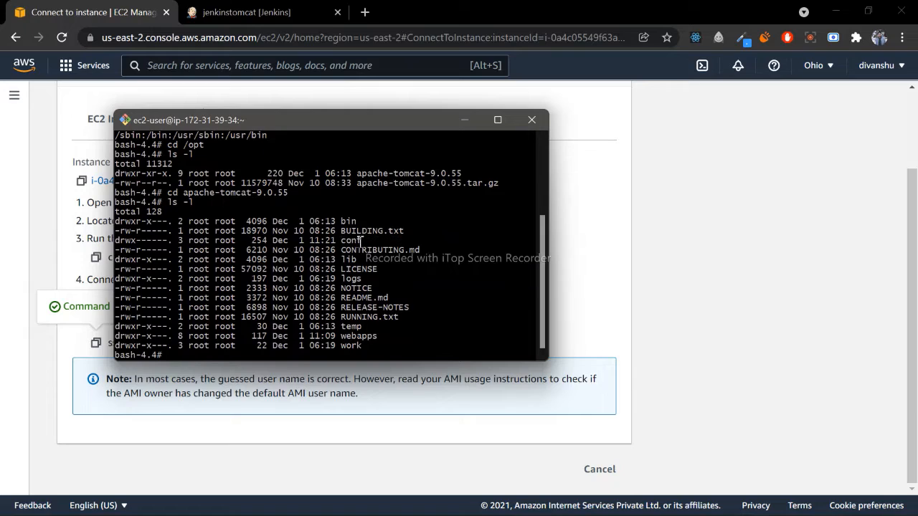
double_click(362, 241)
click(354, 235)
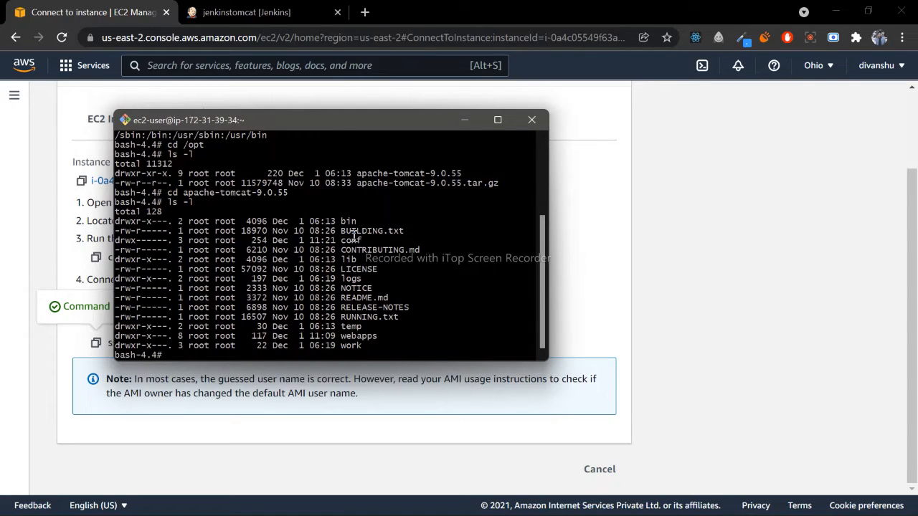
double_click(355, 278)
drag(343, 335, 378, 337)
click(387, 266)
- Change to Tomcat's bin folder and list its files with ls -l
key(Return)
text(ls)
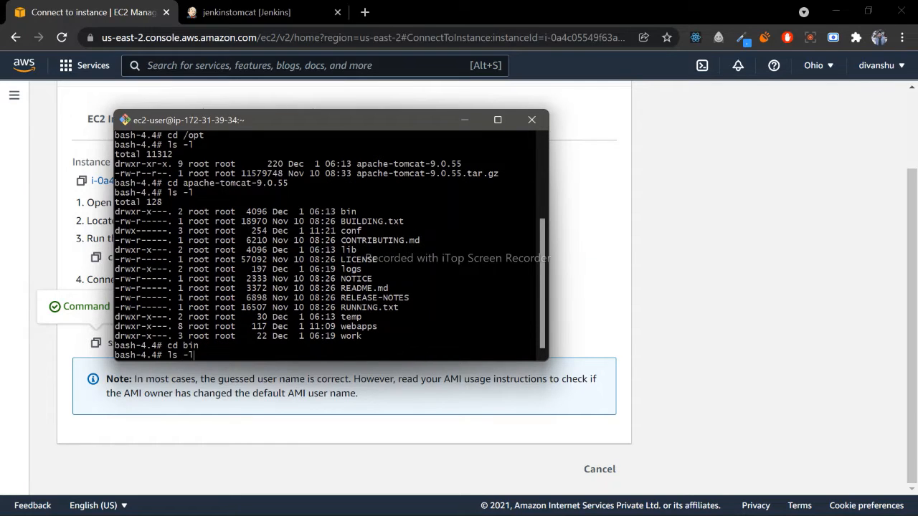
text( -l)
key(Return)
- Examine the shutdown and startup scripts in the listing of Tomcat's bin folder
scroll(362, 211, up, 2)
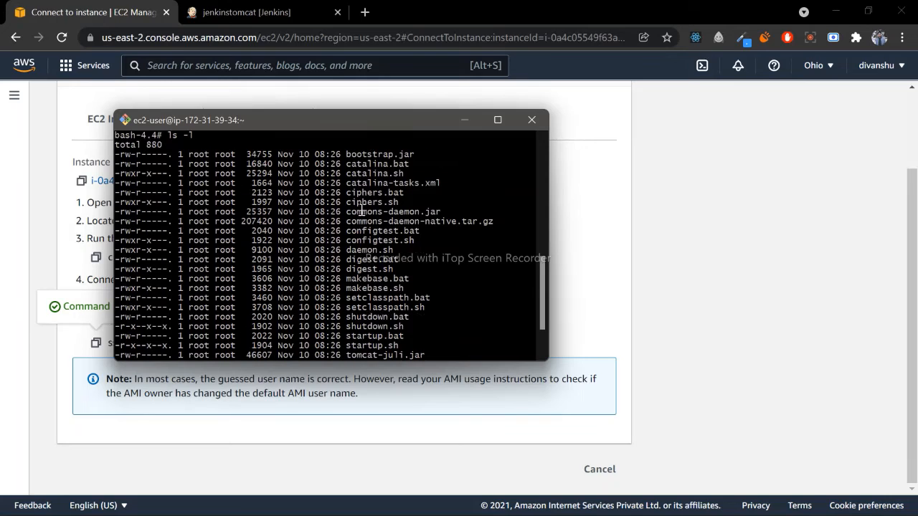
scroll(349, 212, down, 1)
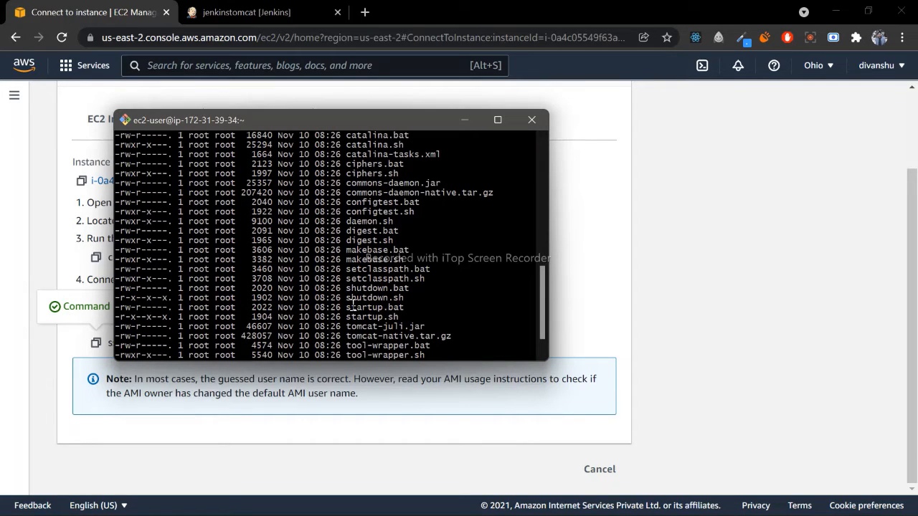
drag(347, 300, 403, 300)
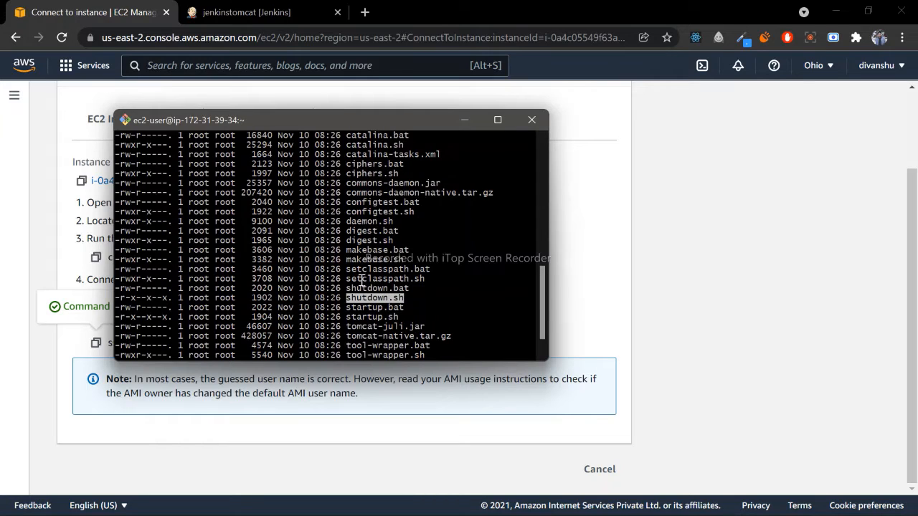
click(349, 279)
drag(346, 288, 406, 289)
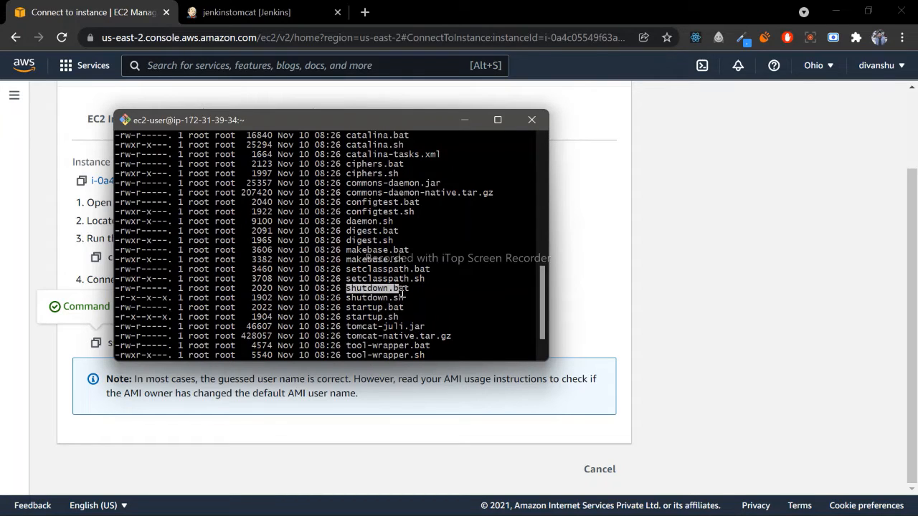
drag(346, 316, 414, 263)
click(389, 288)
scroll(389, 288, down, 1)
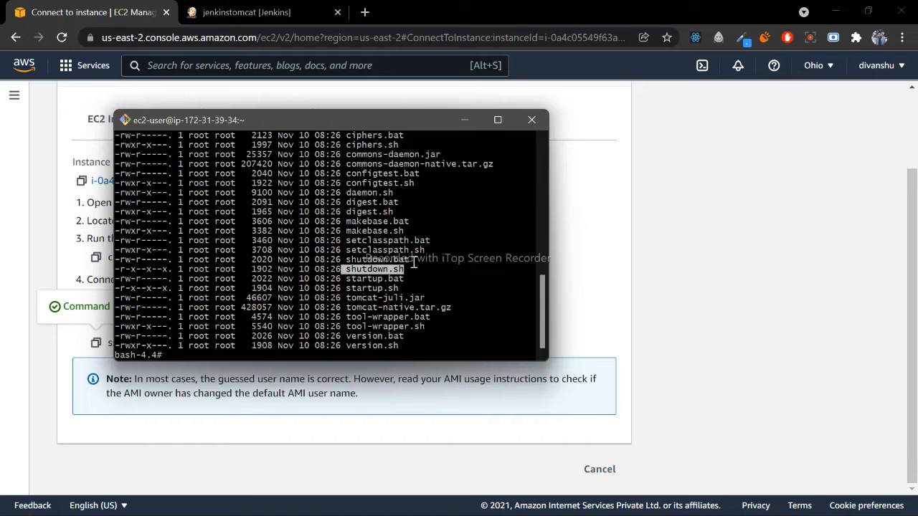
click(414, 263)
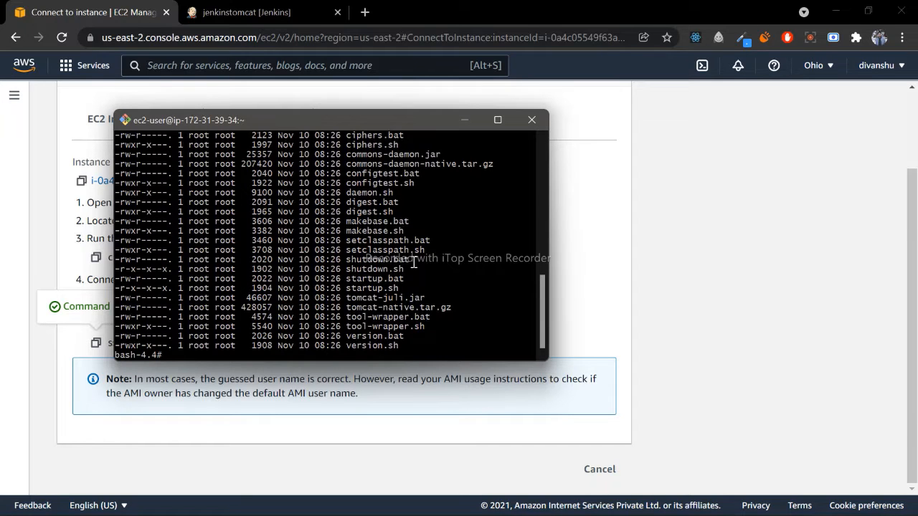
- Try to create a symbolic link from /opt/apache-tomcat-9.0.55/bin/startup.sh to /usr/bin/tomcatup with ln -s
text(ln -s /opt/apache-tomcat-9.0.55/bin/startup.sh /usr/bin/tomcatup)
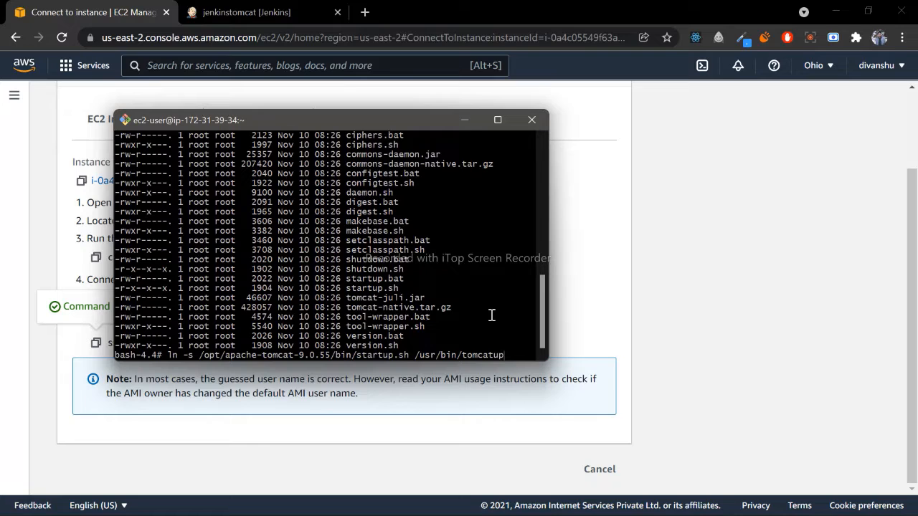
key(Return)
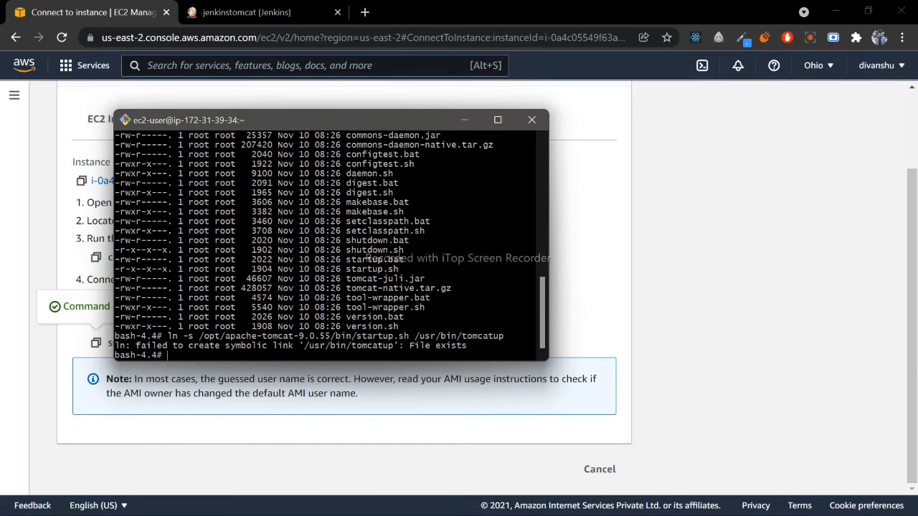
drag(467, 346, 144, 349)
click(461, 349)
- Try to create a symbolic link from /opt/apache-tomcat-9.0.55/bin/shutdown.sh to /usr/bin/tomcatdown with ln -s
key(Up)
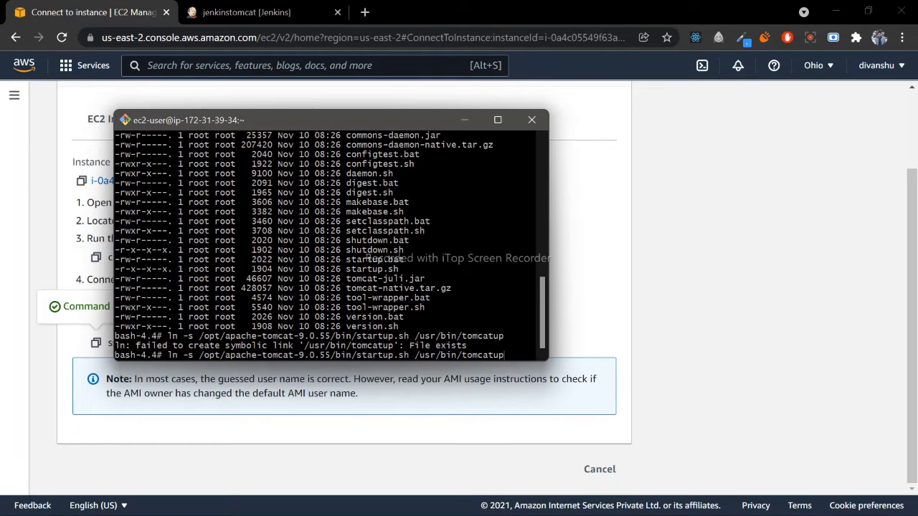
key(BackSpace)
key(BackSpace)
text(down)
key(BackSpace)
key(BackSpace)
key(BackSpace)
key(BackSpace)
key(BackSpace)
key(BackSpace)
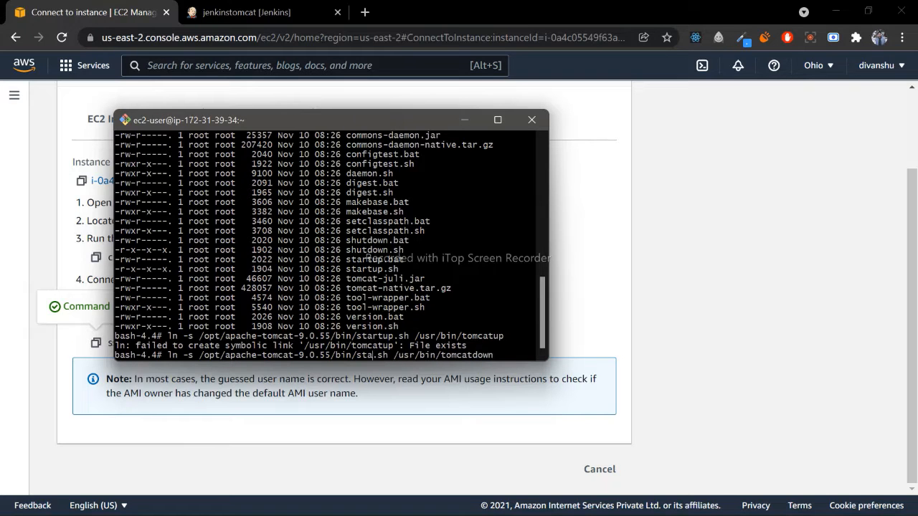
text(hutdown)
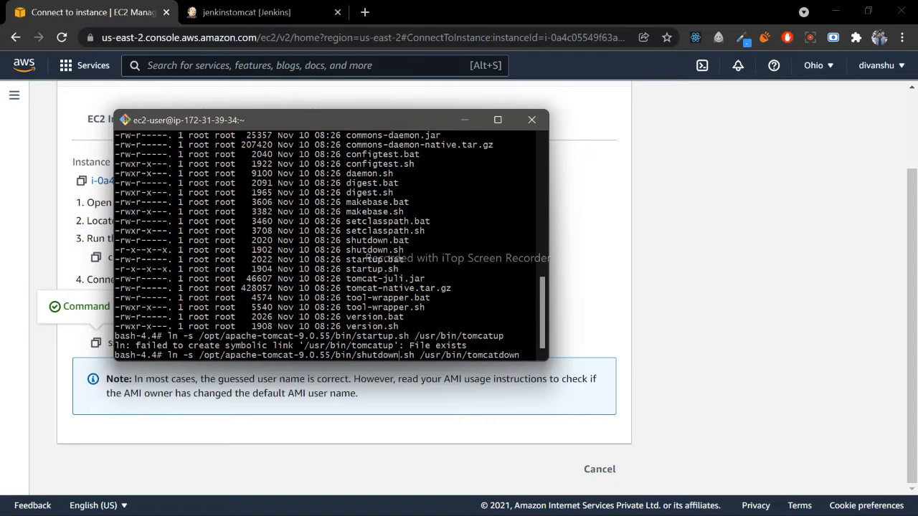
key(Return)
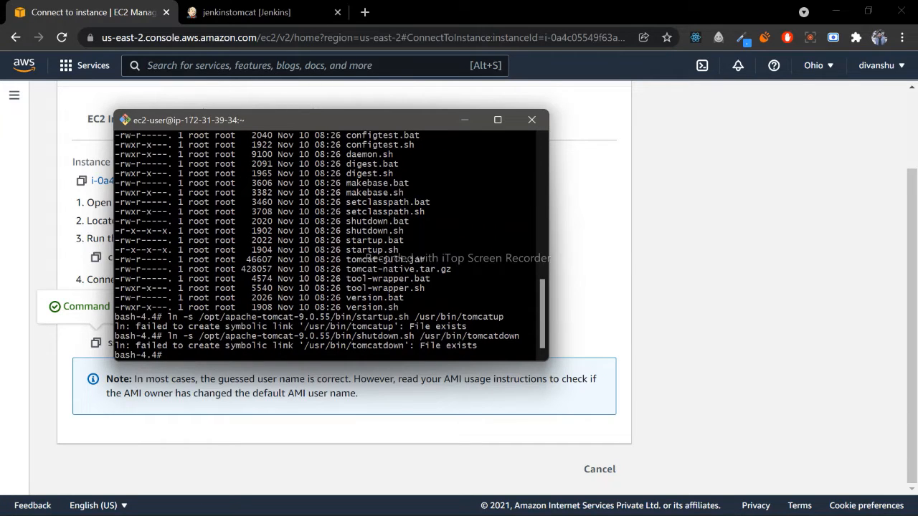
- Start the Tomcat server with the tomcatup command
text(tomcutup)
key(Return)
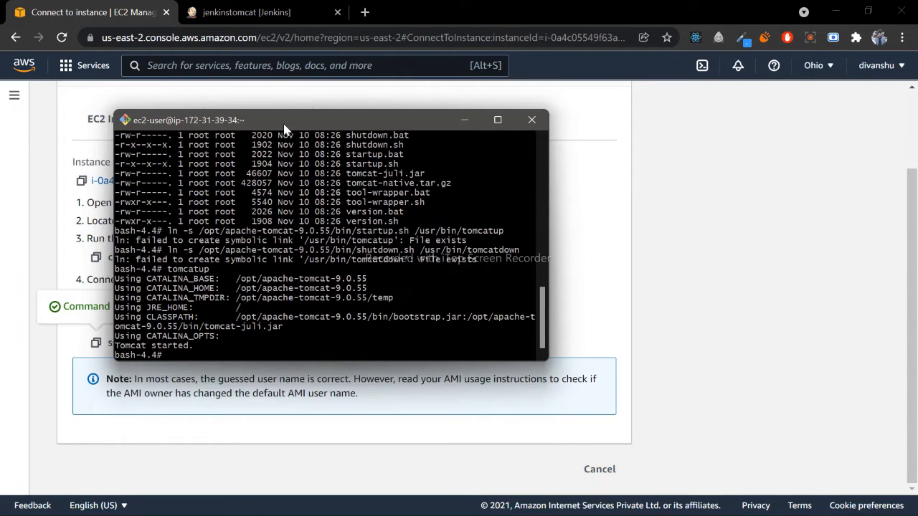
- Examine the EC2 instance's inbound security rules for the port range that Tomcat uses
click(600, 267)
scroll(276, 183, up, 2)
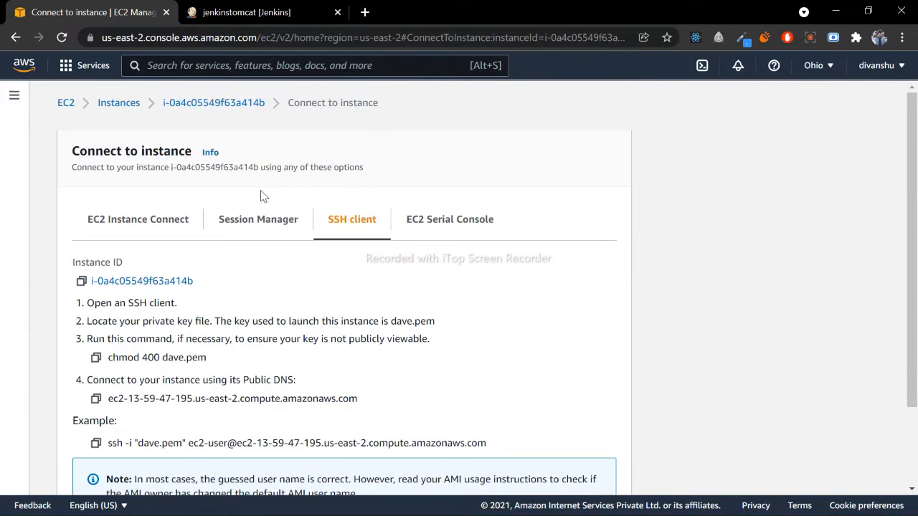
click(197, 102)
scroll(276, 228, down, 2)
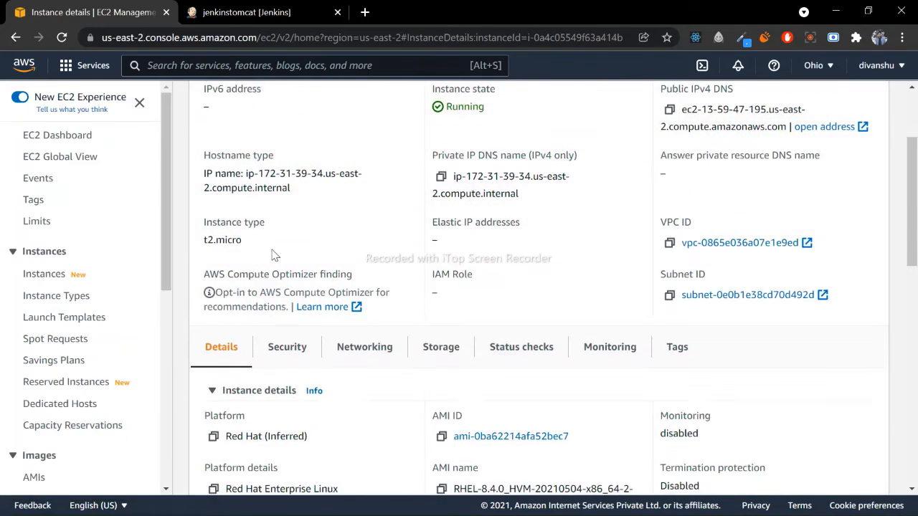
click(277, 348)
scroll(279, 350, down, 4)
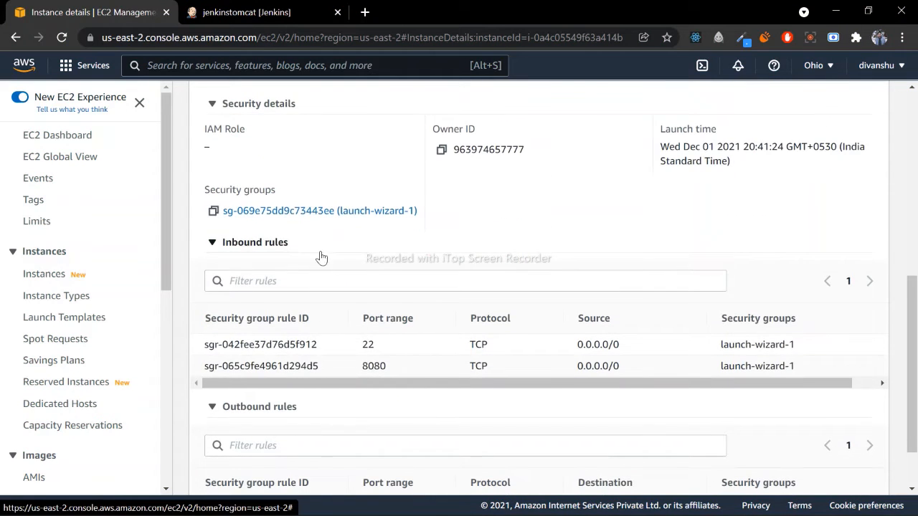
double_click(364, 366)
click(373, 366)
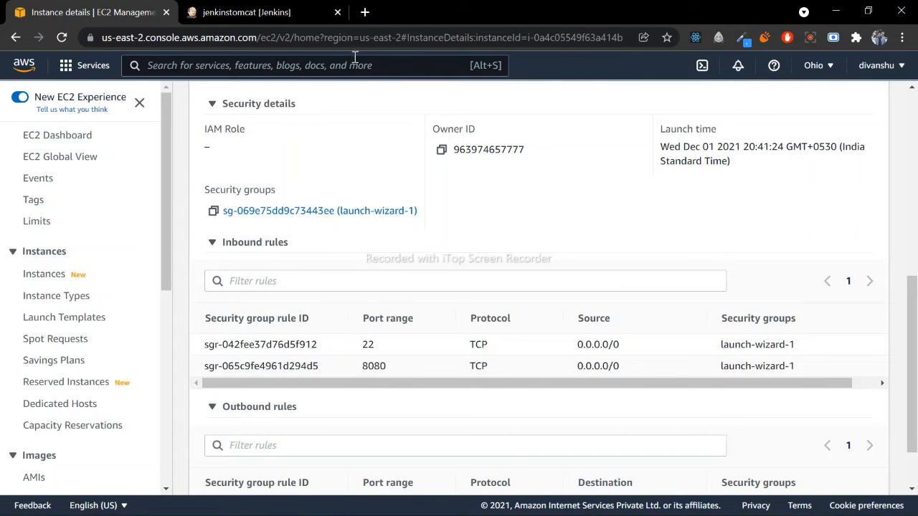
- Open the instance's public IPv4 address on port 8080 in the browser and go to Tomcat's Manager App
click(276, 7)
click(364, 13)
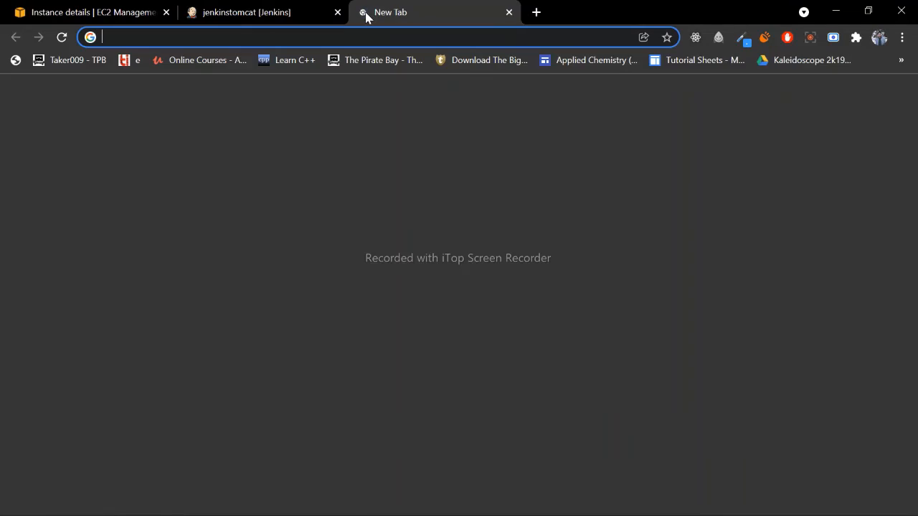
click(122, 8)
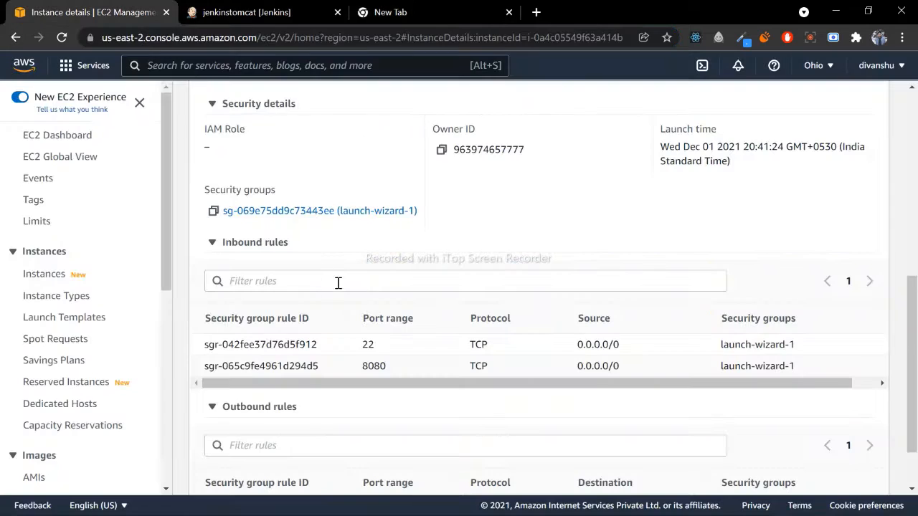
scroll(306, 289, up, 5)
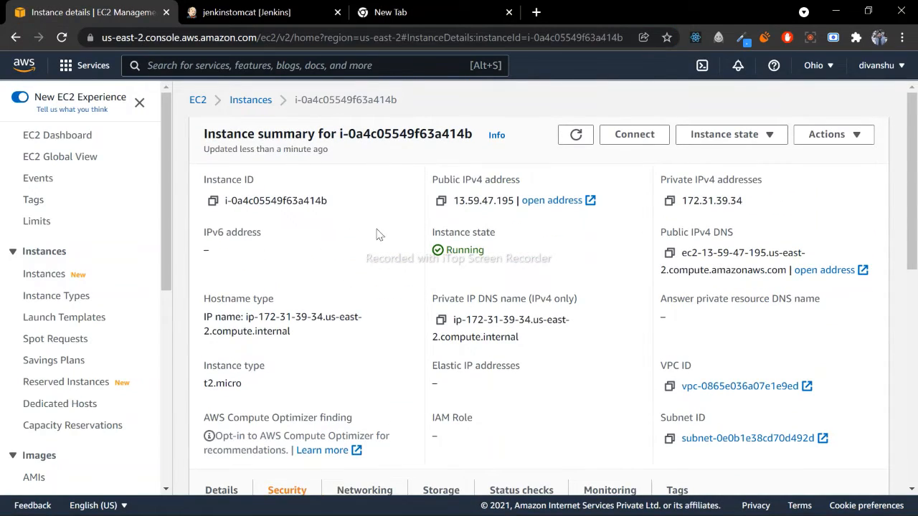
click(538, 200)
click(681, 12)
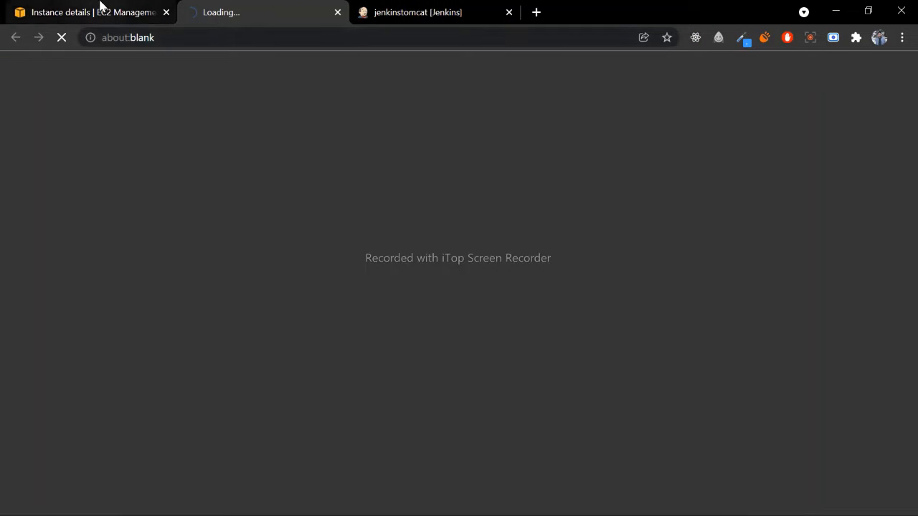
click(71, 9)
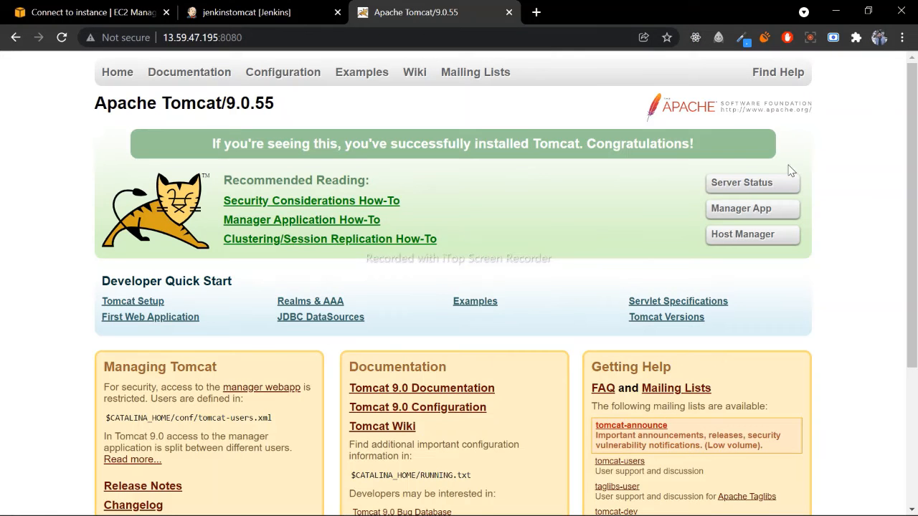
click(741, 215)
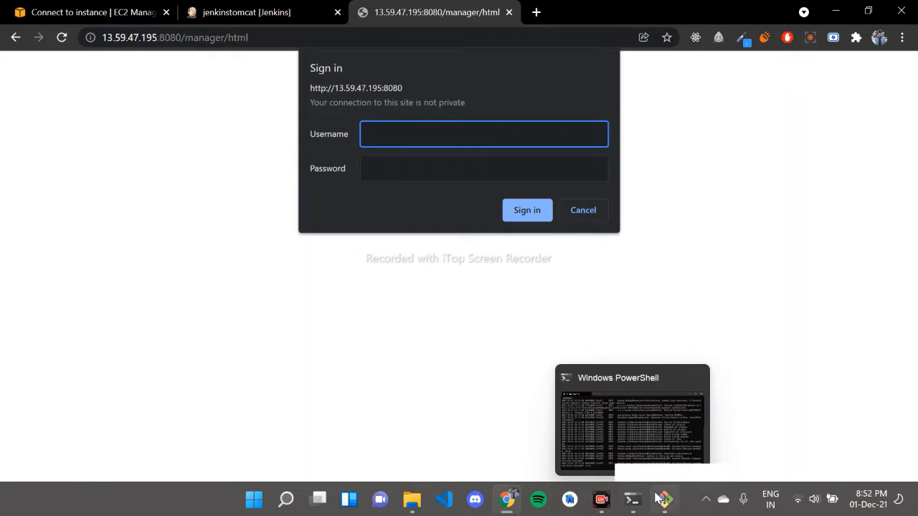
- Switch to the SSH terminal, move up to the main Tomcat directory and list its contents with ls -l
click(664, 499)
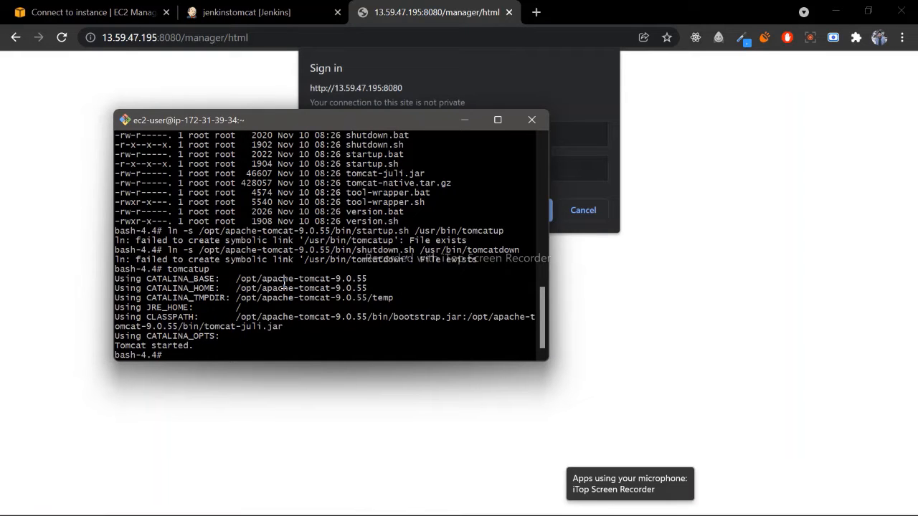
text(cd ..)
key(Return)
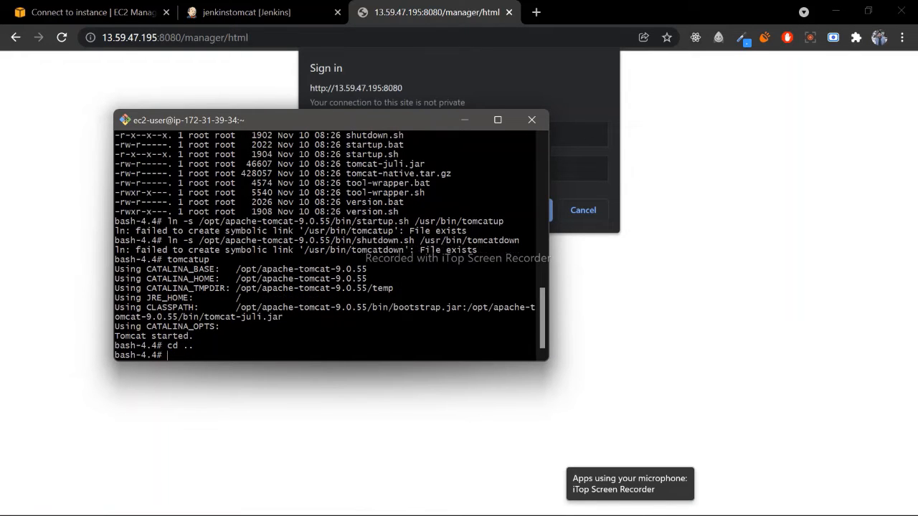
text(ls -l)
key(Return)
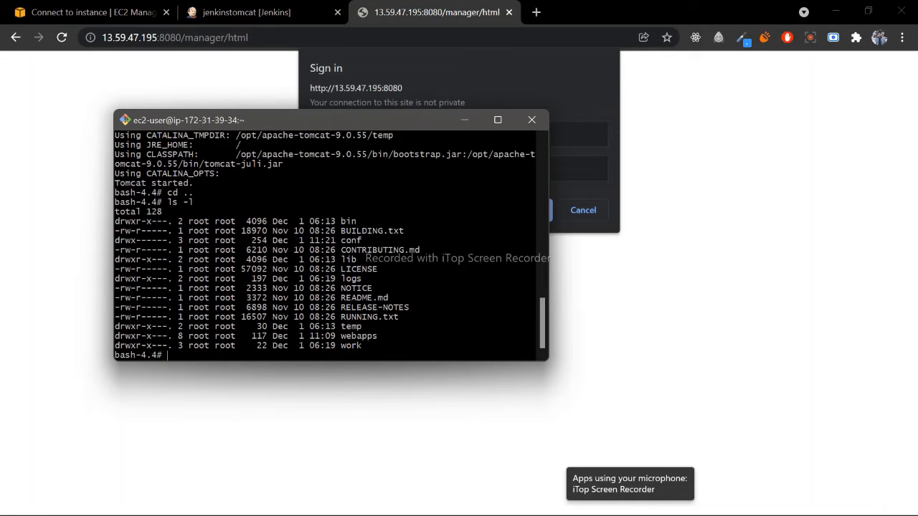
- Change to Tomcat's conf folder and list its files with ls -l
text(cd conf/)
key(Return)
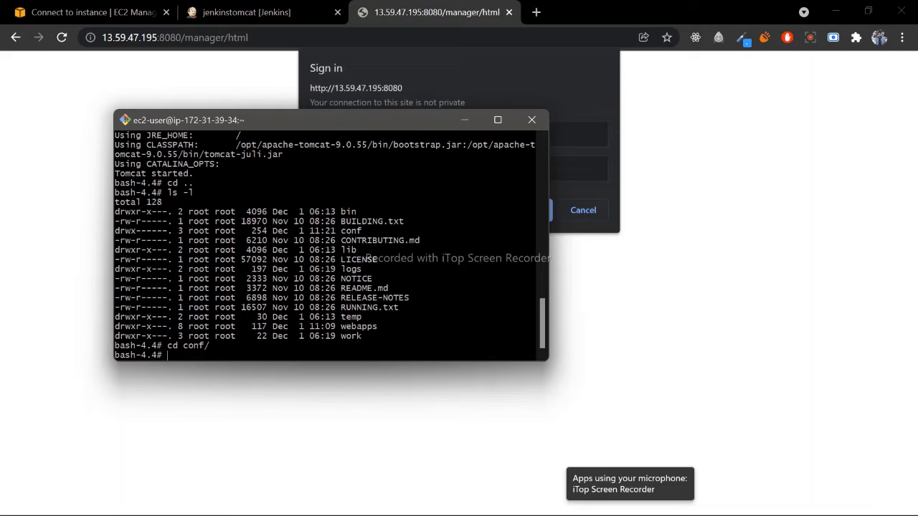
text(ls -l)
key(Return)
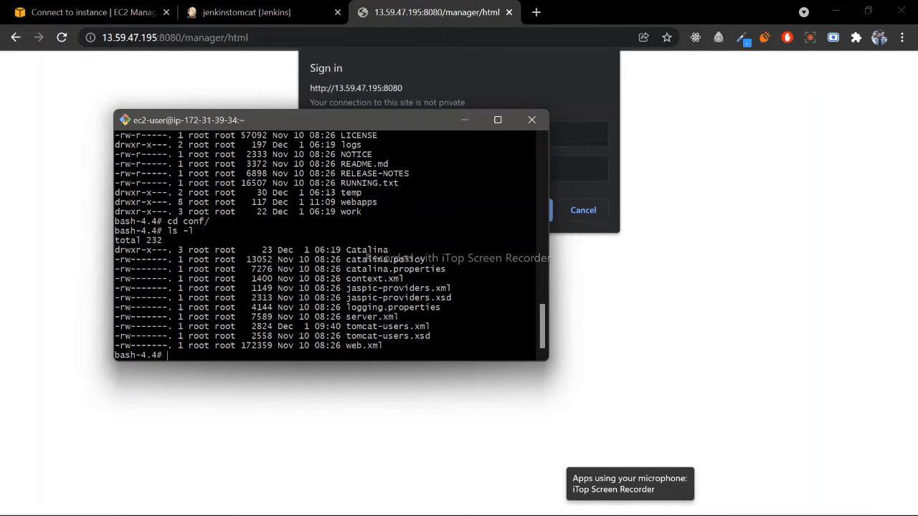
- Open tomcat-users.xml from the conf folder in the vi editor
drag(347, 326, 439, 330)
click(441, 338)
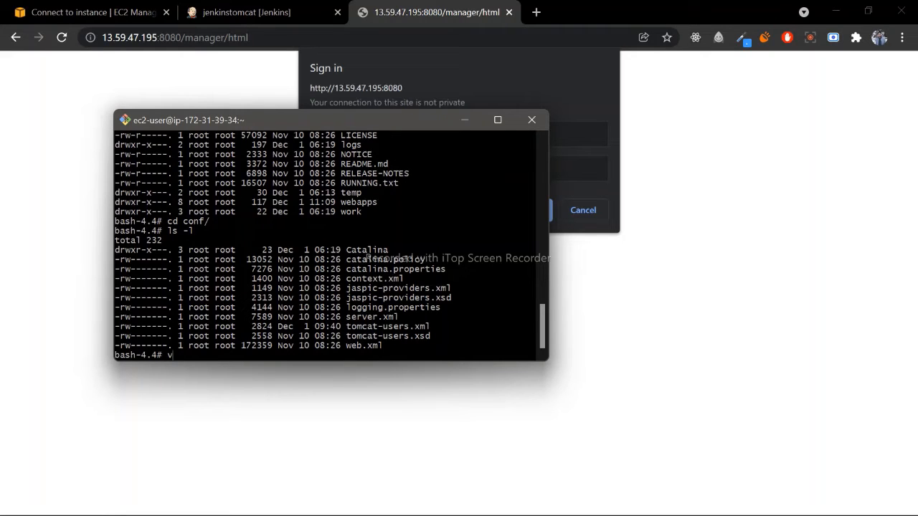
text(vi tomcat-users.xml)
key(Return)
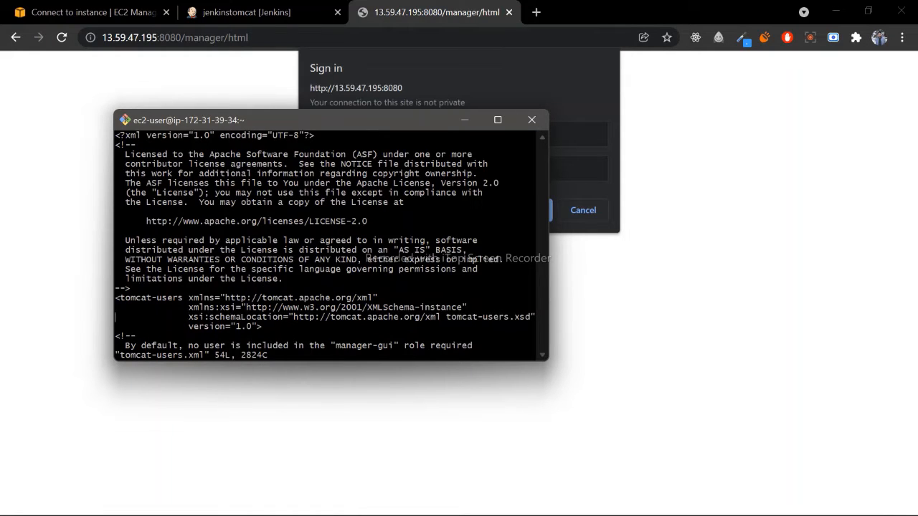
- Examine the role and user entries in tomcat-users.xml, including the one with all manager roles, and leave vi with wq
key(Down)
key(Down)
key(Down)
key(Down)
key(Down)
key(Down)
key(Down)
key(Down)
key(Down)
key(Down)
key(Down)
key(Down)
key(Down)
key(Down)
key(Down)
key(Down)
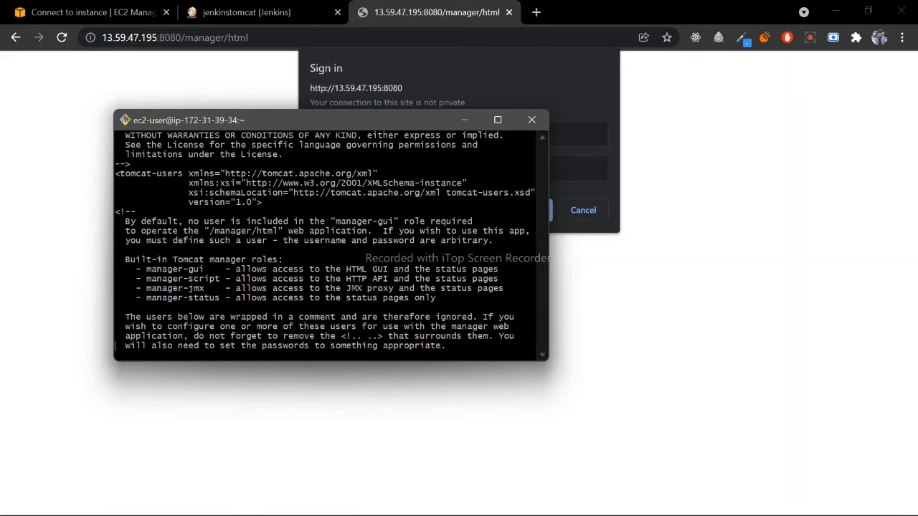
key(Down)
key(Down)
key(Down)
key(Down)
key(Down)
key(Down)
key(Down)
key(Down)
key(Down)
key(Down)
key(Down)
key(Down)
key(Down)
key(Down)
key(Down)
key(Down)
key(Down)
key(Down)
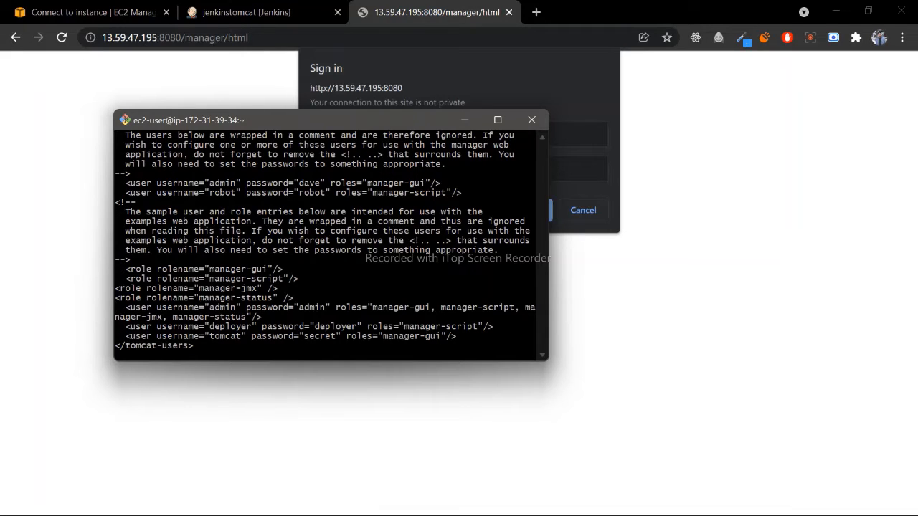
triple_click(266, 315)
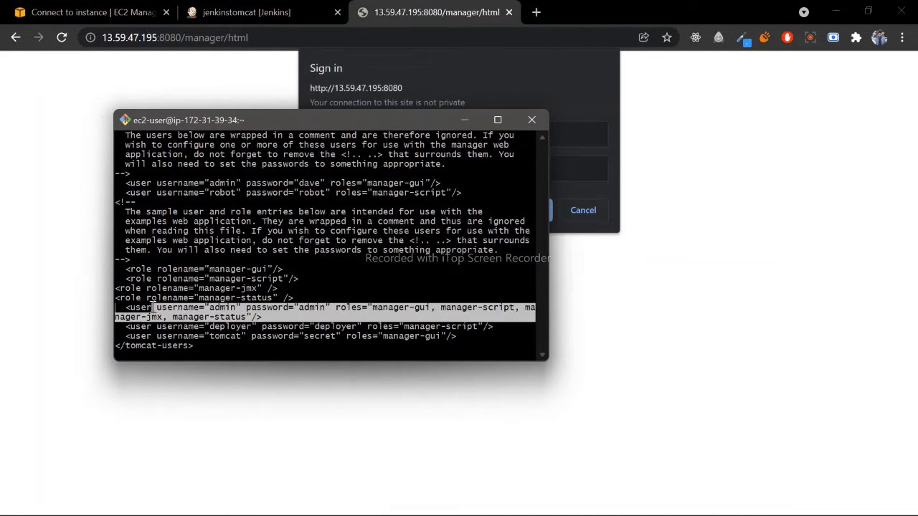
click(312, 310)
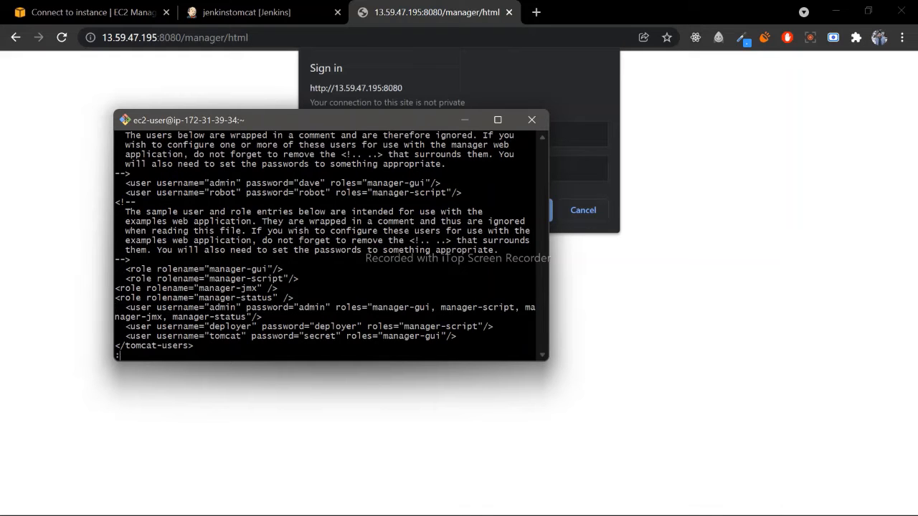
text(wq)
key(Return)
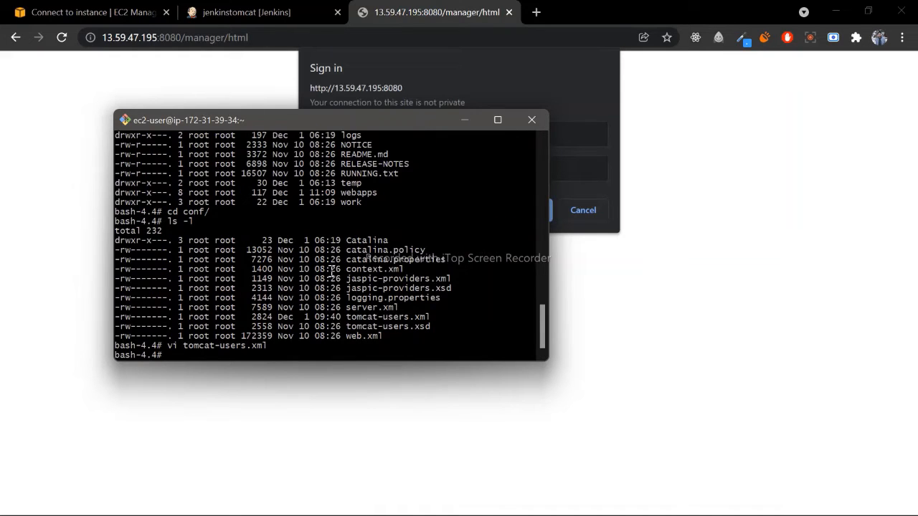
- Sign in to the Tomcat Manager in the browser with the admin account's username and password, declining to save the password
click(481, 105)
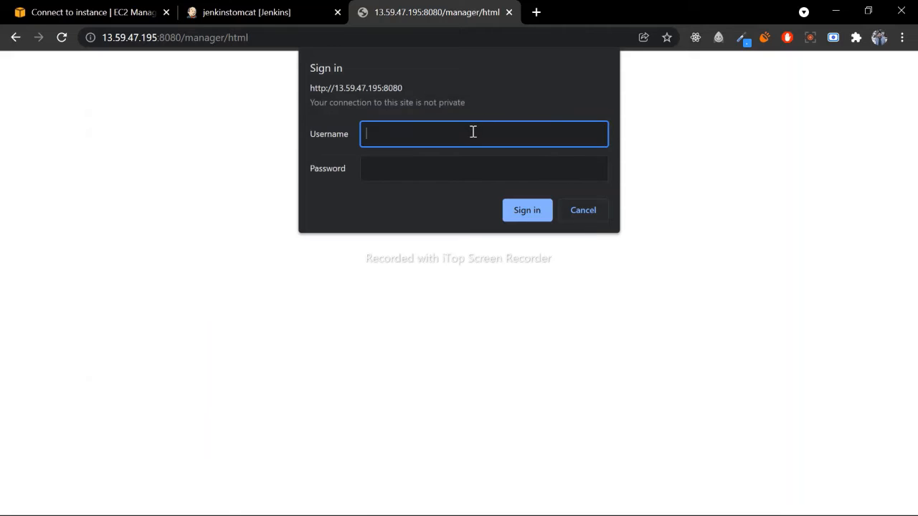
text(admin)
key(Tab)
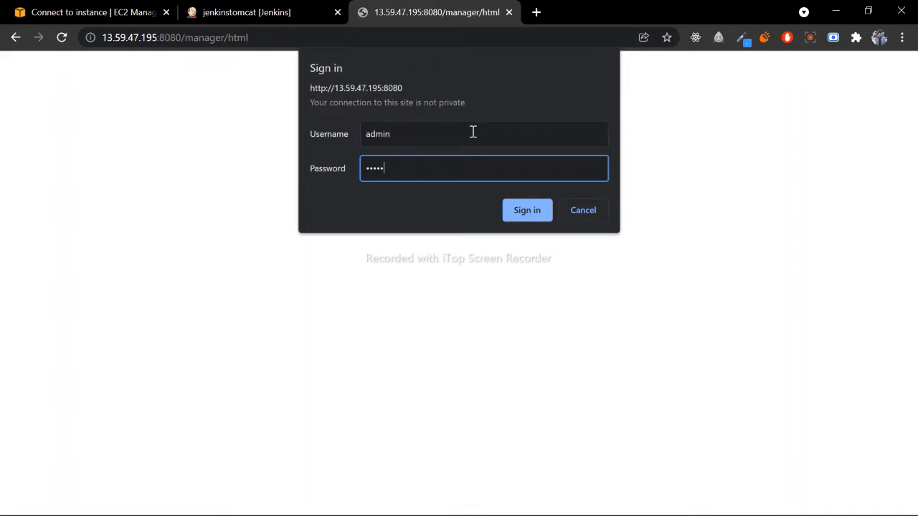
text(admin)
click(544, 209)
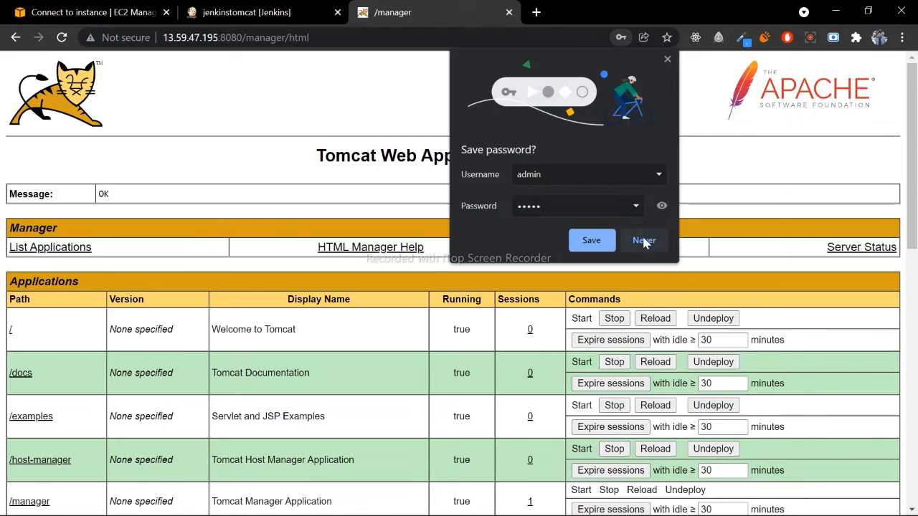
click(643, 240)
scroll(297, 217, down, 2)
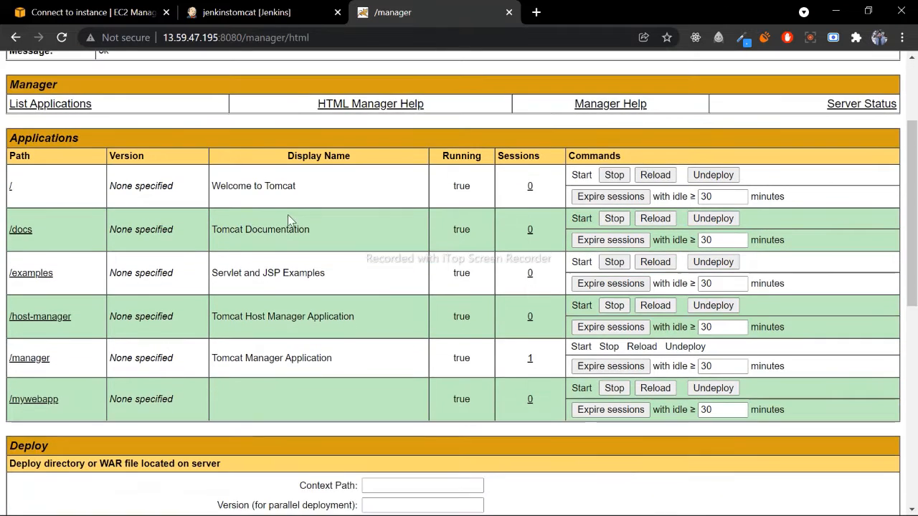
scroll(287, 215, up, 2)
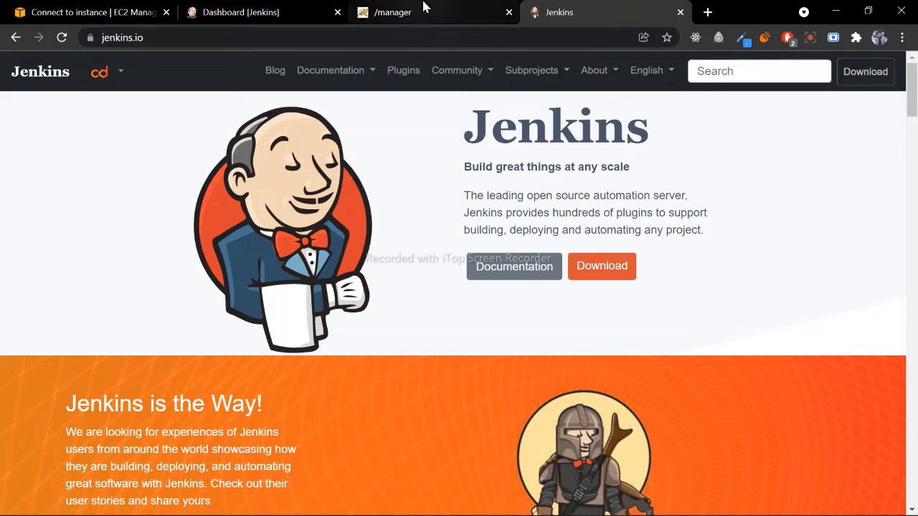
- Open the configuration of the jenkinstomcat Maven project from the Jenkins dashboard
click(290, 9)
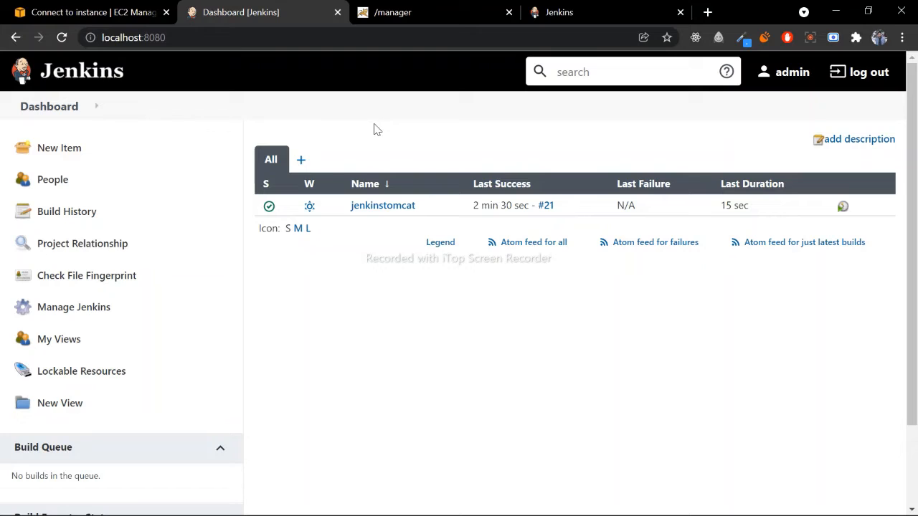
click(382, 209)
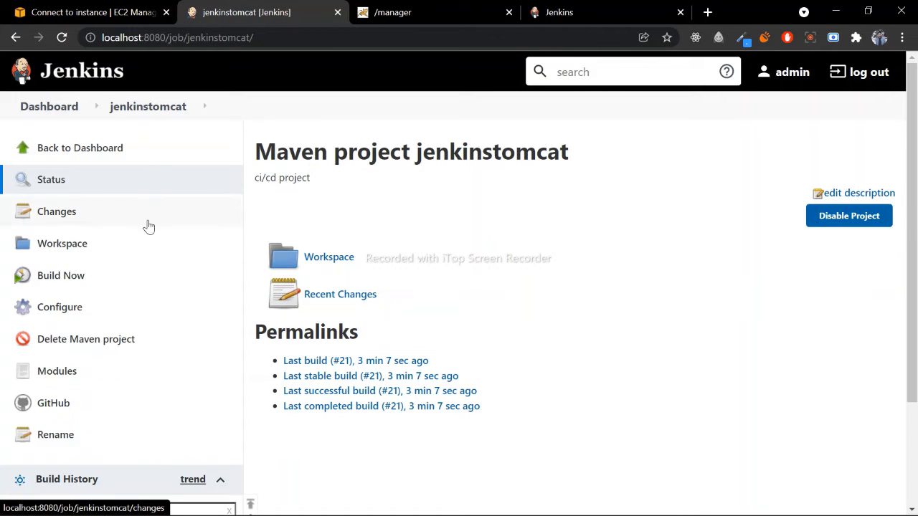
click(113, 307)
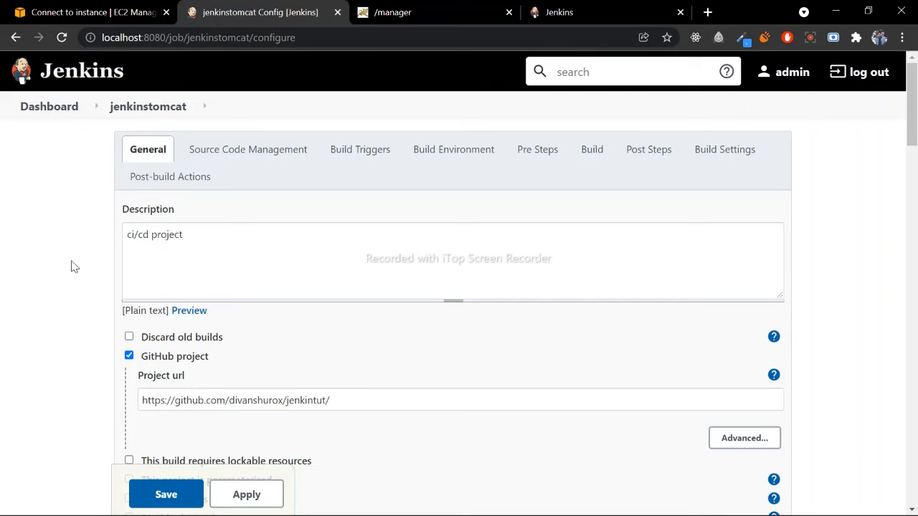
- Open the GitHub project URL from the job configuration in a new browser tab, and return to the Jenkins configuration
scroll(86, 271, down, 1)
drag(344, 328, 127, 322)
key(ctrl+c)
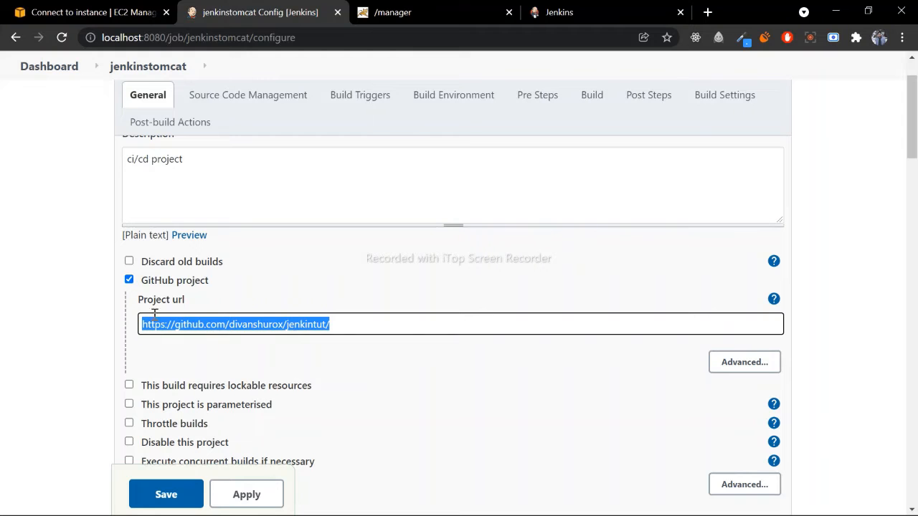
click(705, 11)
key(ctrl+v)
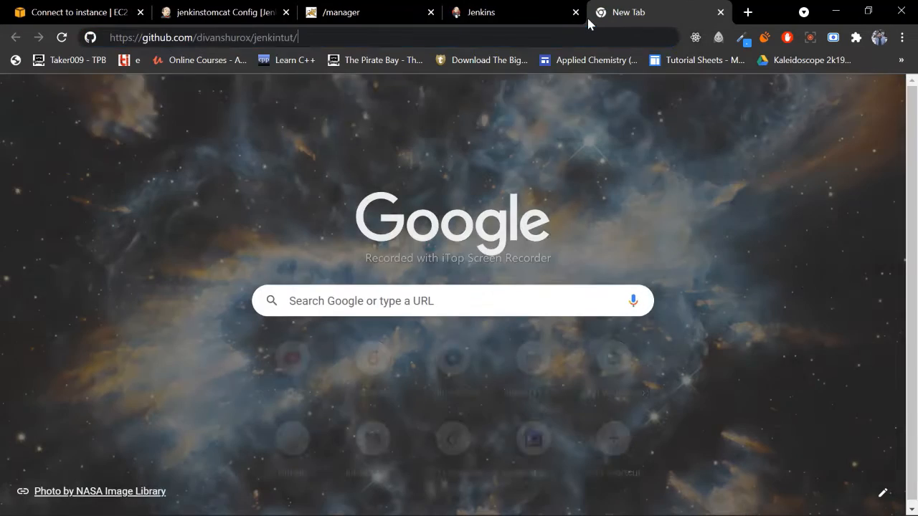
key(Return)
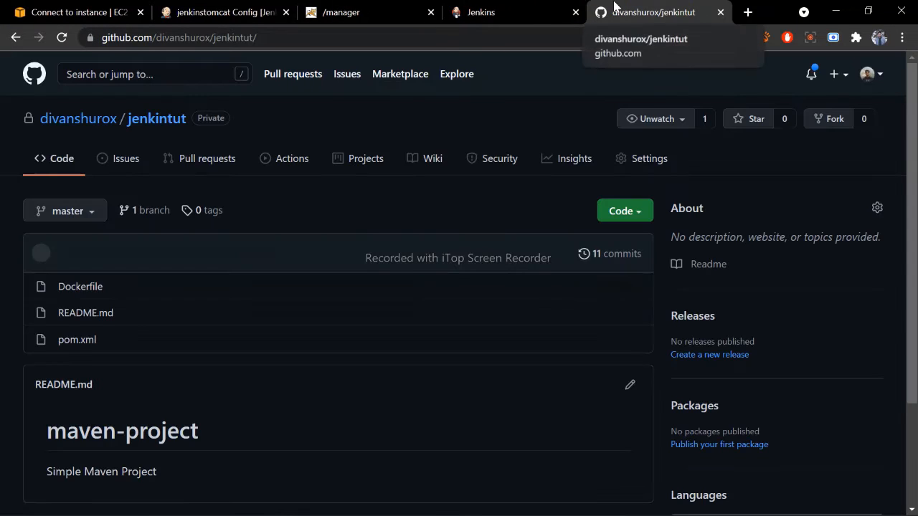
click(175, 8)
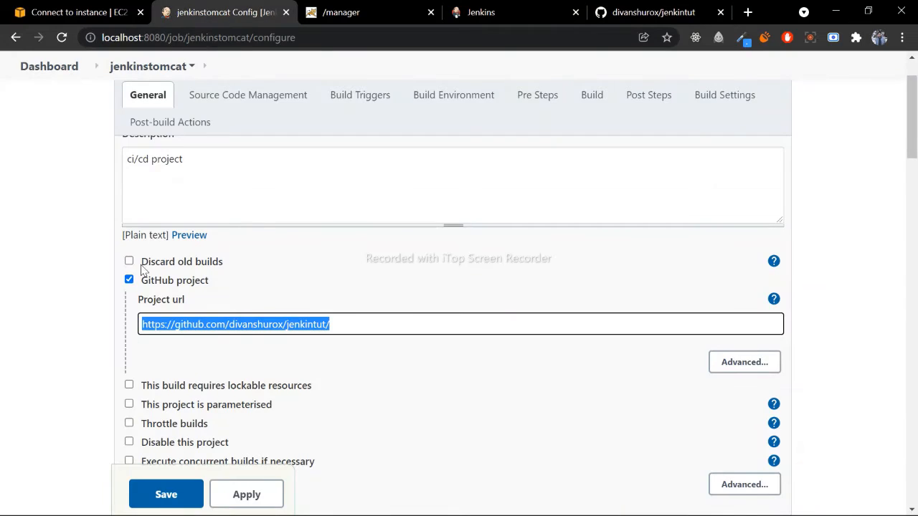
- Examine the Git settings under Source Code Management, including the repository URL, credentials and branch specifier
scroll(145, 269, up, 2)
scroll(180, 268, down, 6)
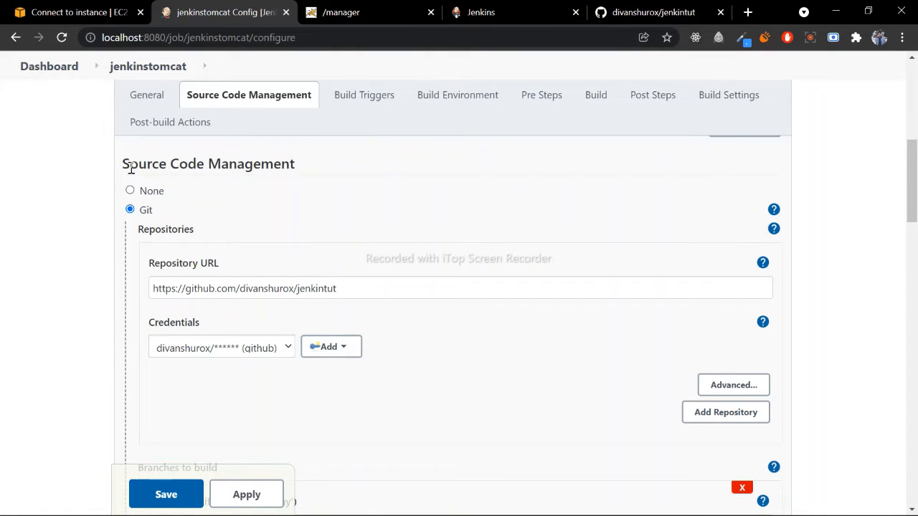
drag(130, 165, 290, 165)
click(217, 183)
scroll(99, 265, down, 2)
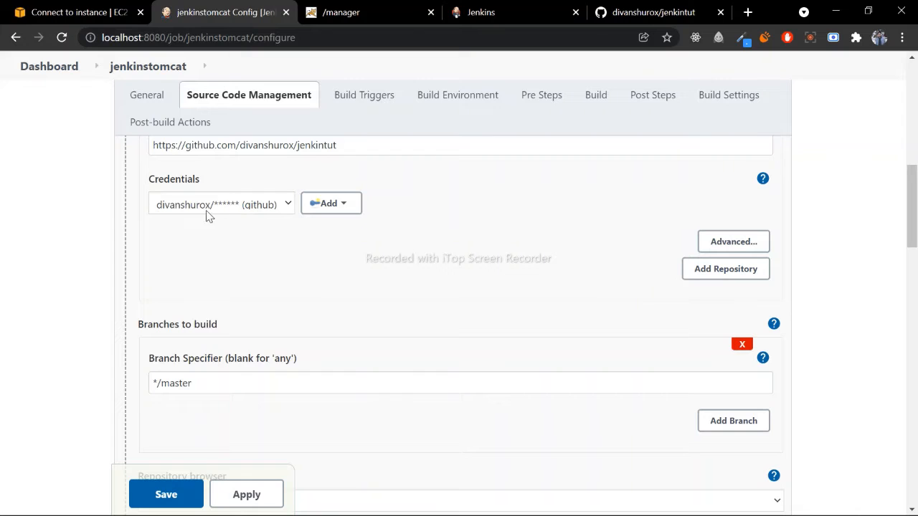
scroll(222, 230, down, 2)
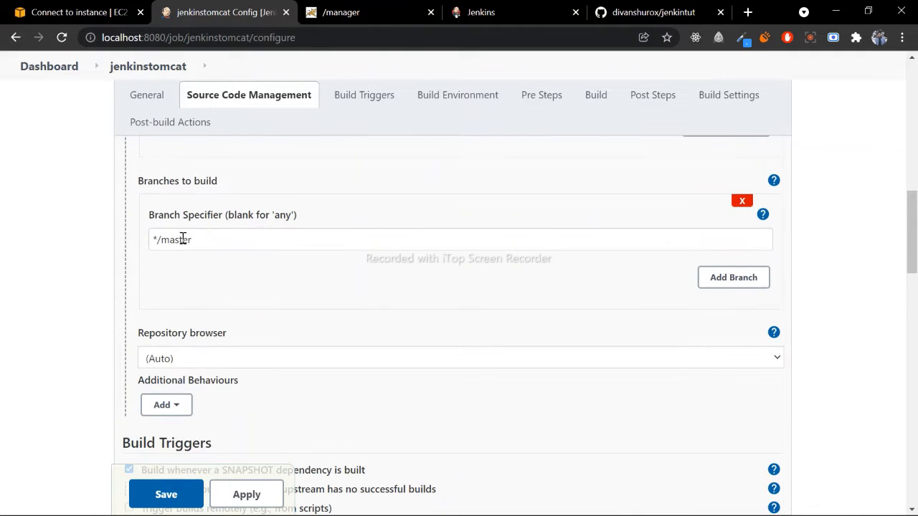
click(205, 240)
drag(205, 240, 151, 240)
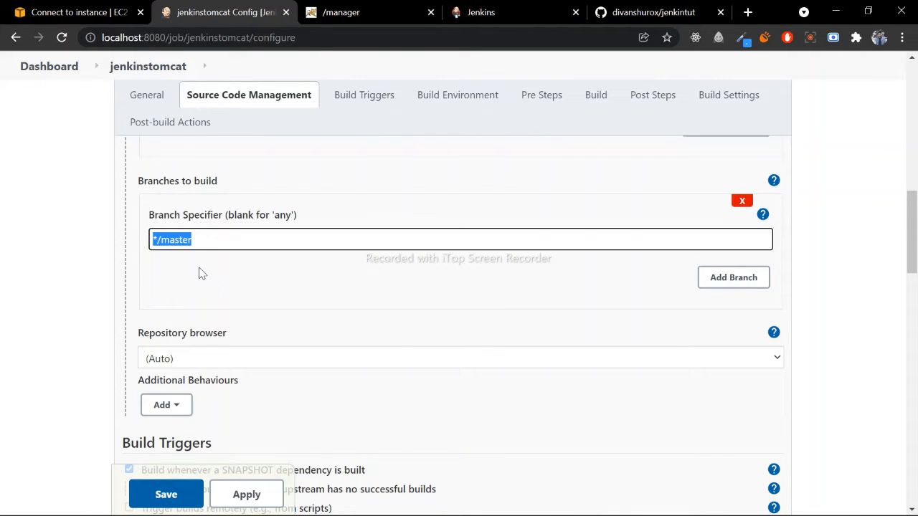
- Check the branch selector of the jenkintut repository on GitHub against the job's branch specifier
click(631, 12)
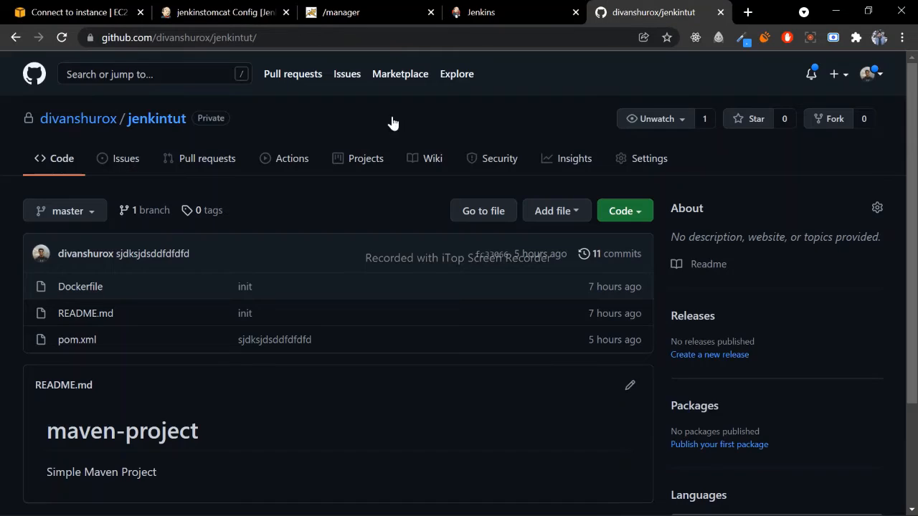
click(86, 210)
click(223, 208)
click(222, 12)
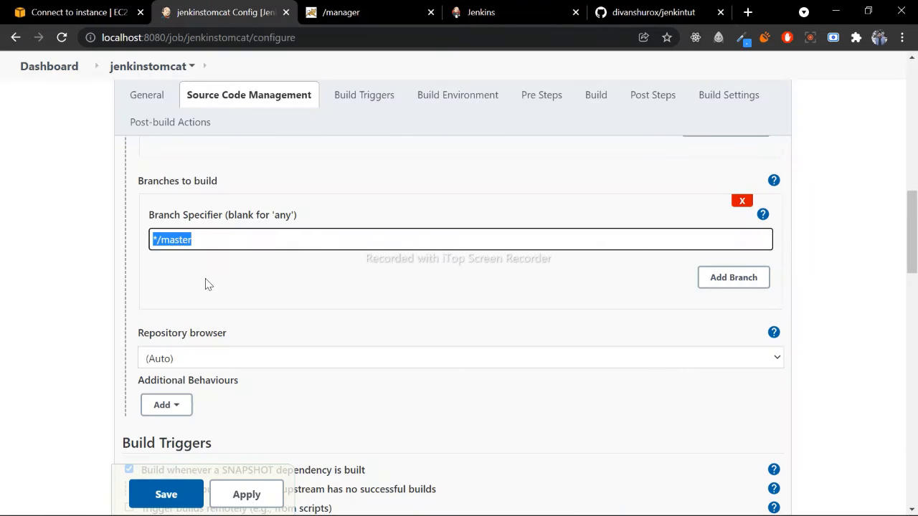
- Review the job's build triggers and Root POM setting, and look through pom.xml in the GitHub repository
scroll(201, 330, down, 4)
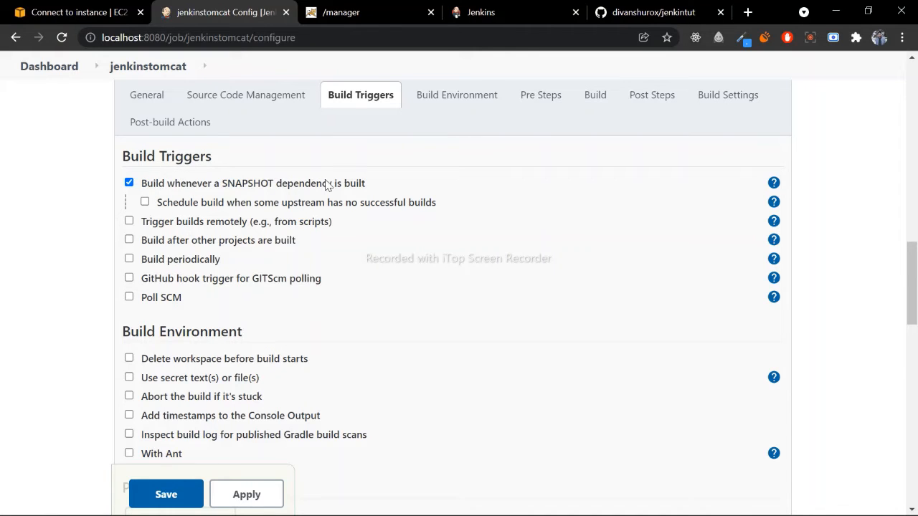
scroll(280, 242, down, 5)
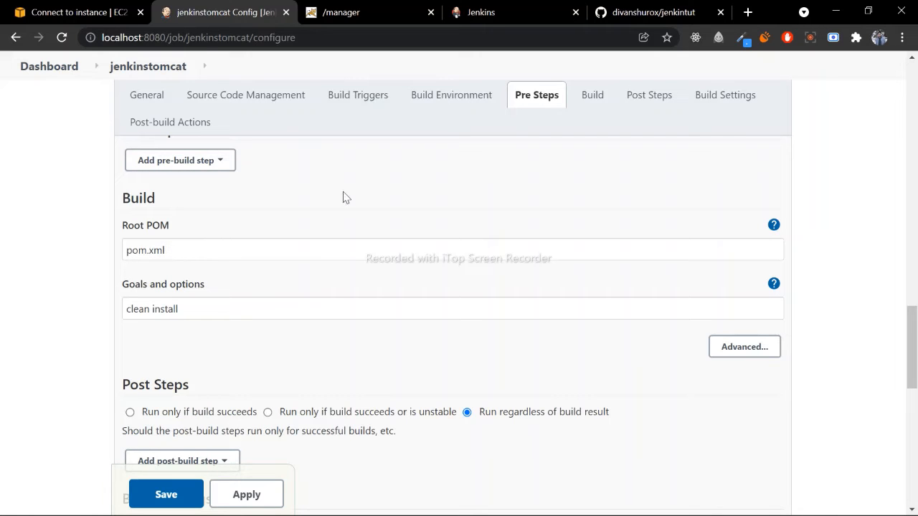
click(615, 9)
click(85, 341)
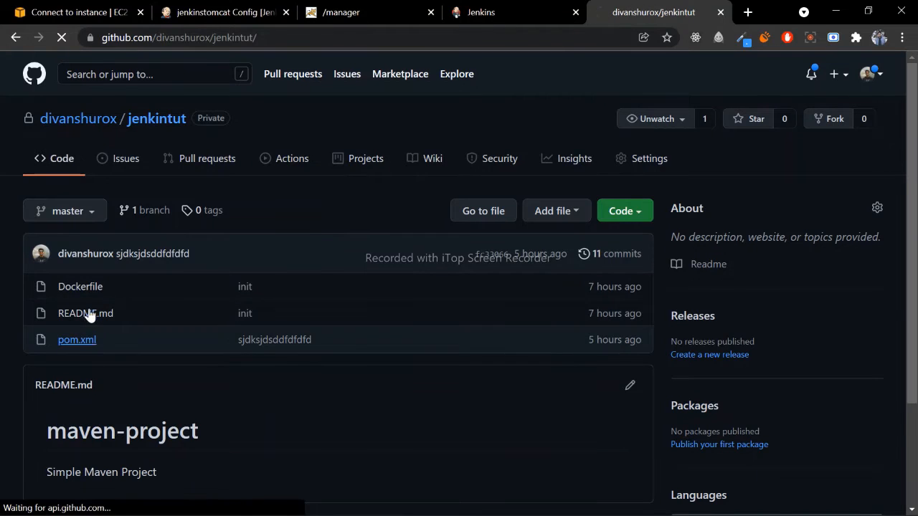
scroll(274, 252, down, 5)
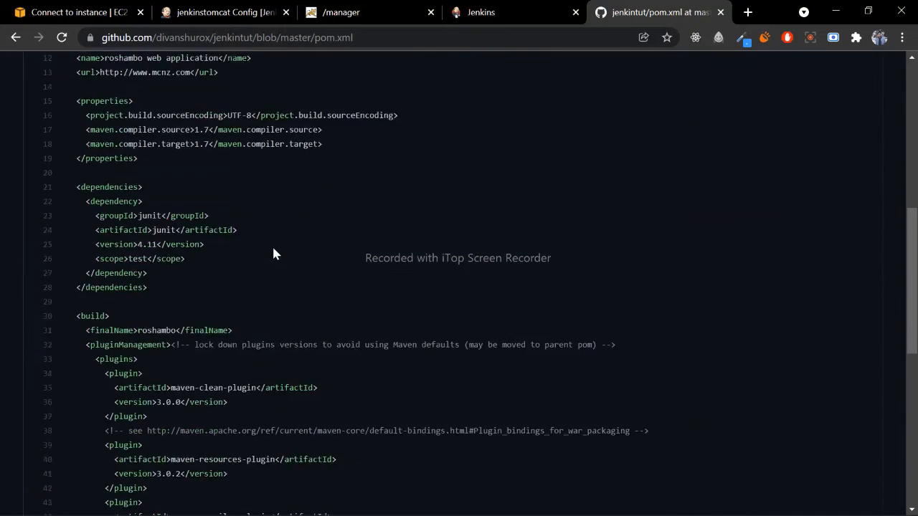
scroll(273, 251, down, 4)
scroll(258, 244, up, 10)
click(15, 37)
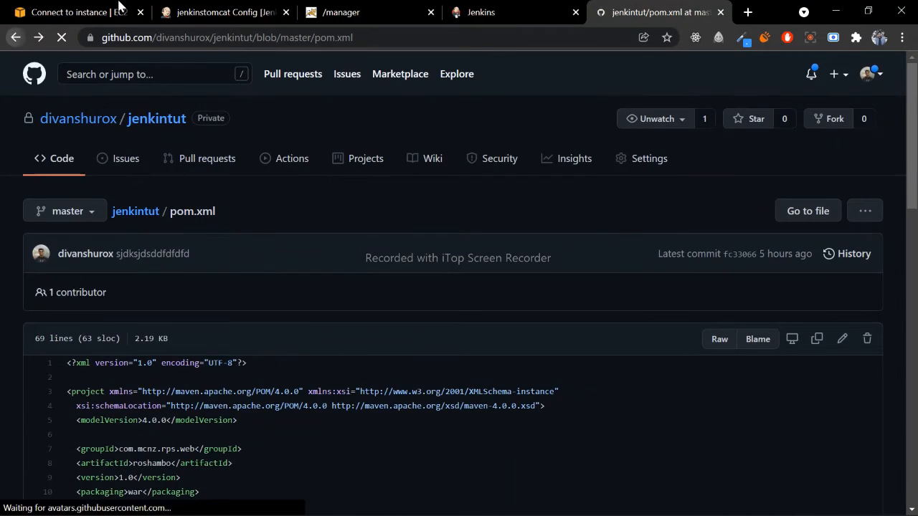
- Return to the Jenkins job configuration and check the Maven goals and options in the Build section
click(228, 10)
drag(194, 307, 128, 307)
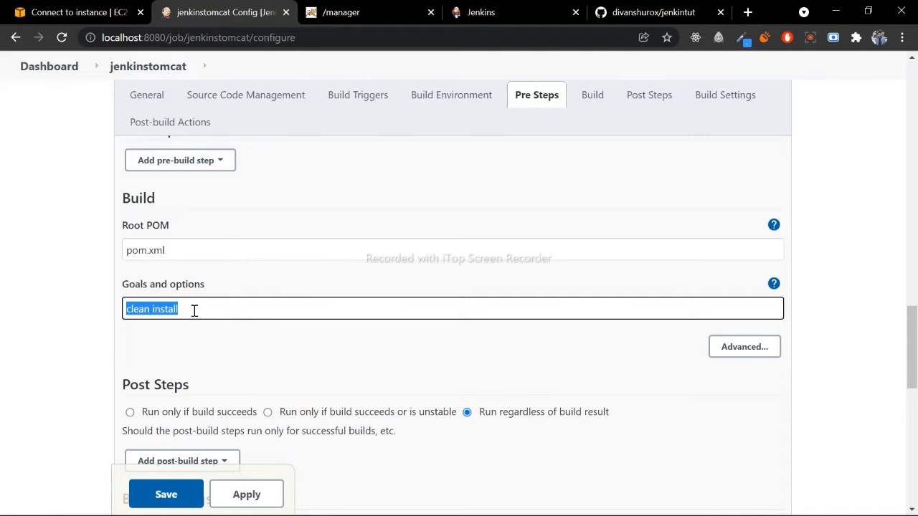
click(166, 343)
- Examine the post-build action that deploys a war/ear to a container, including its WAR/EAR files pattern
scroll(164, 326, down, 4)
scroll(223, 268, down, 1)
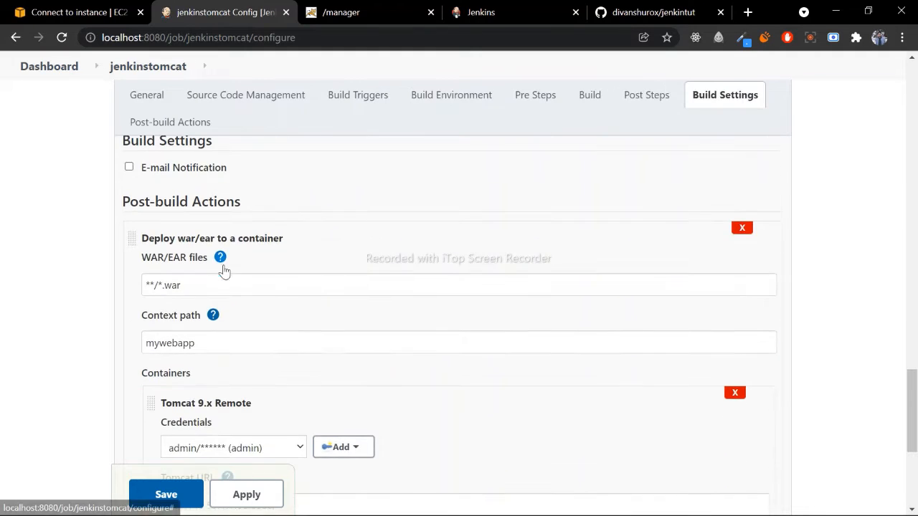
scroll(172, 214, down, 4)
scroll(169, 208, up, 3)
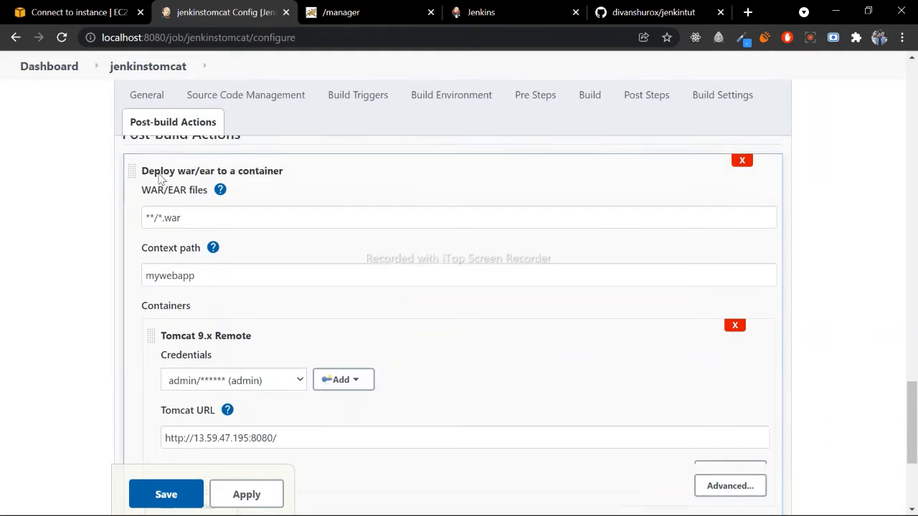
scroll(140, 244, up, 2)
drag(123, 276, 277, 283)
click(279, 284)
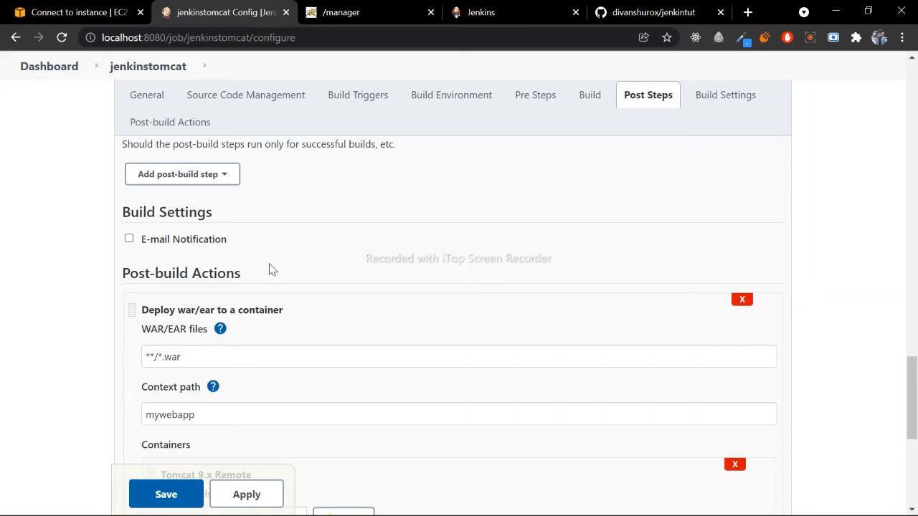
scroll(213, 272, down, 2)
scroll(194, 208, up, 1)
scroll(193, 208, down, 2)
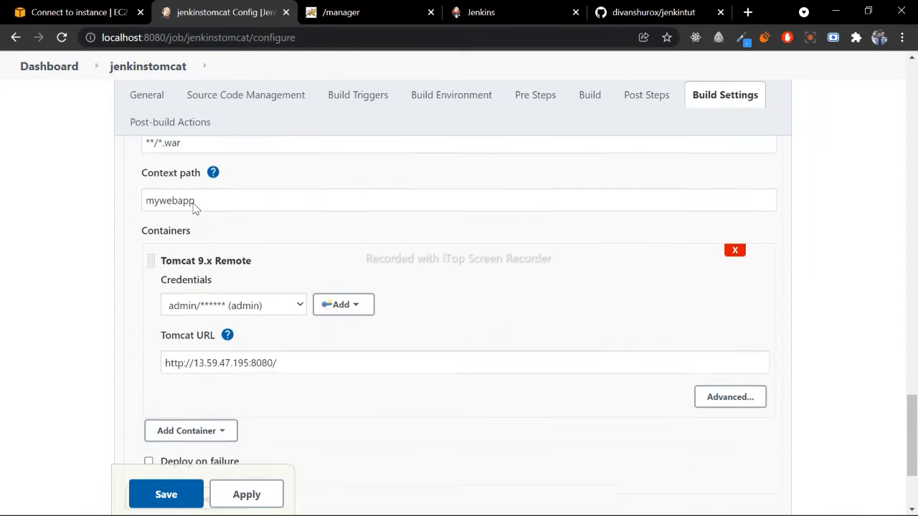
scroll(180, 207, up, 1)
drag(182, 212, 172, 213)
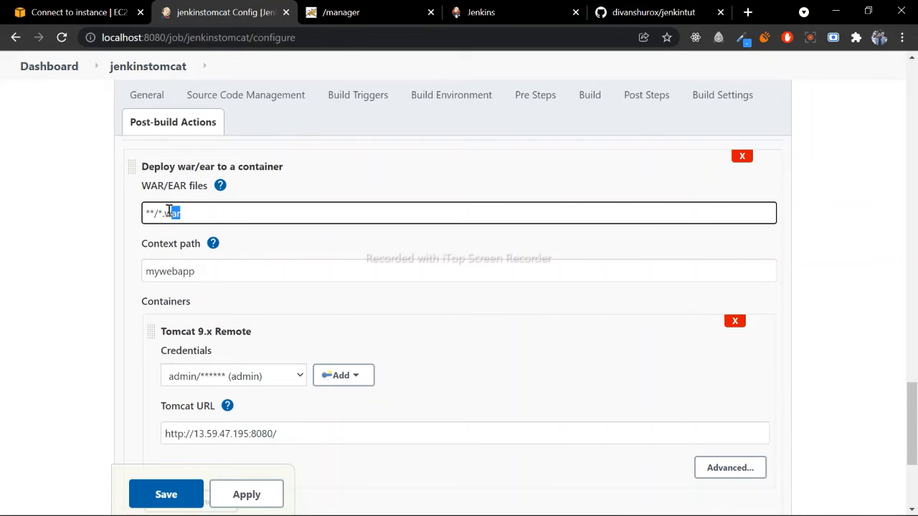
click(244, 245)
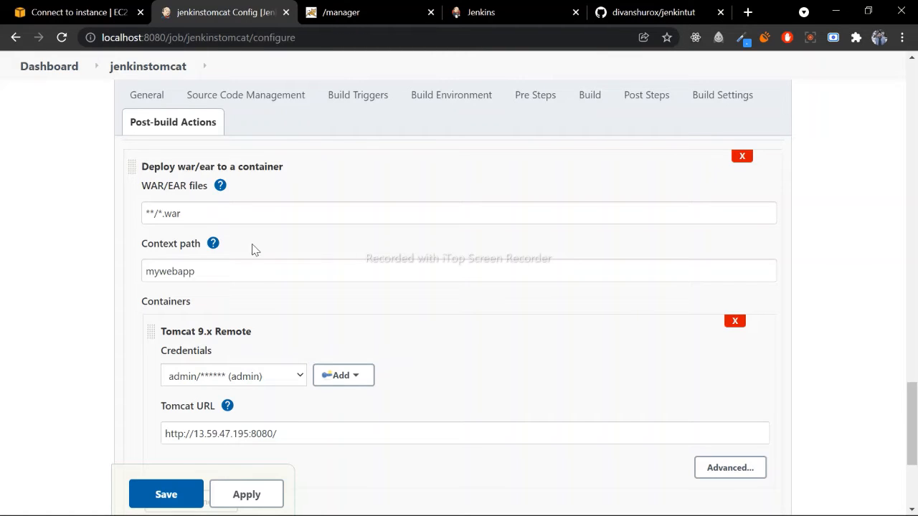
- Examine the Tomcat 9.x Remote container's credentials choice and the host address and port in its Tomcat URL
scroll(262, 242, down, 1)
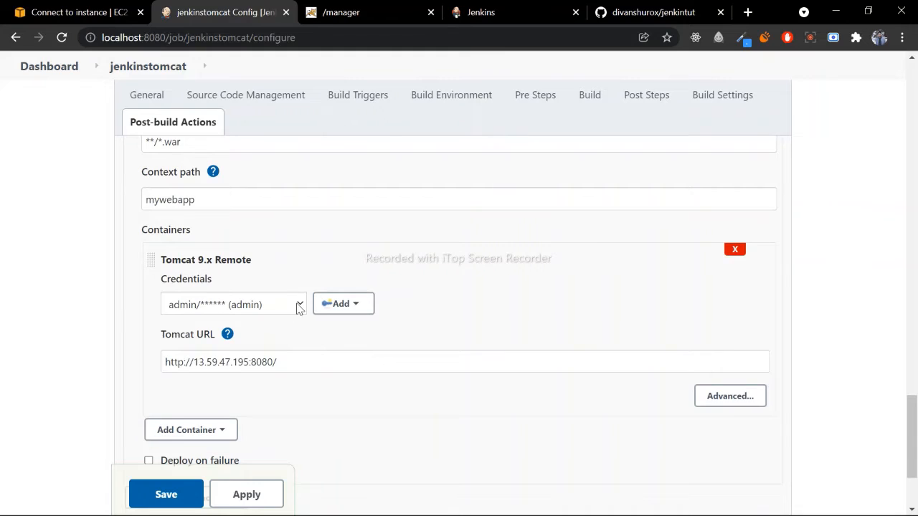
click(300, 307)
click(298, 304)
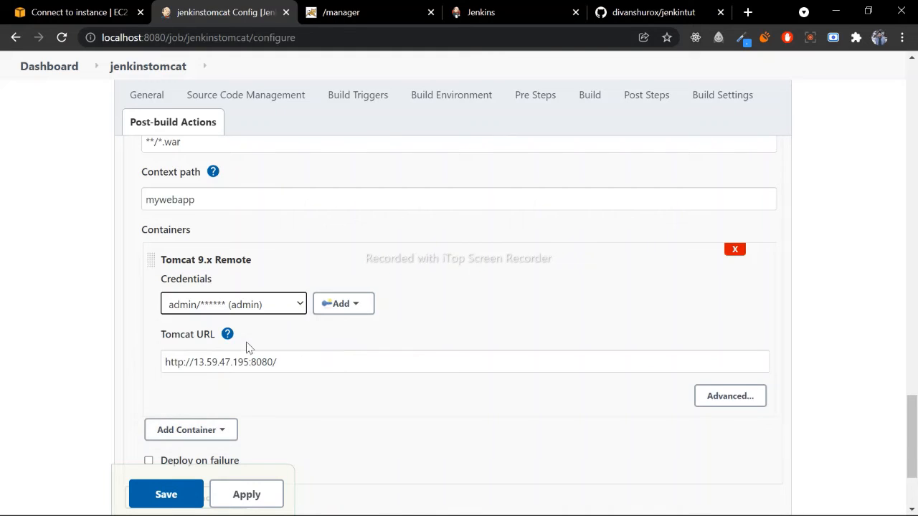
click(291, 364)
drag(291, 364, 144, 355)
click(283, 362)
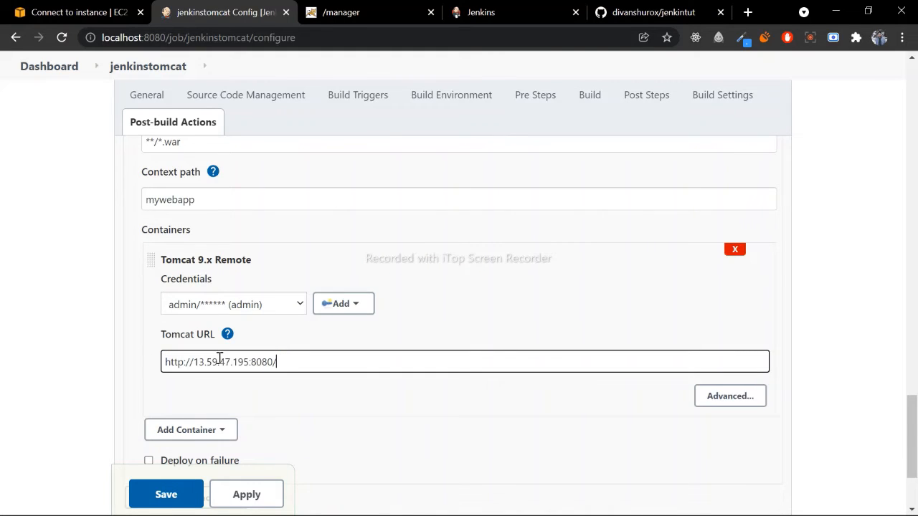
drag(249, 362, 187, 363)
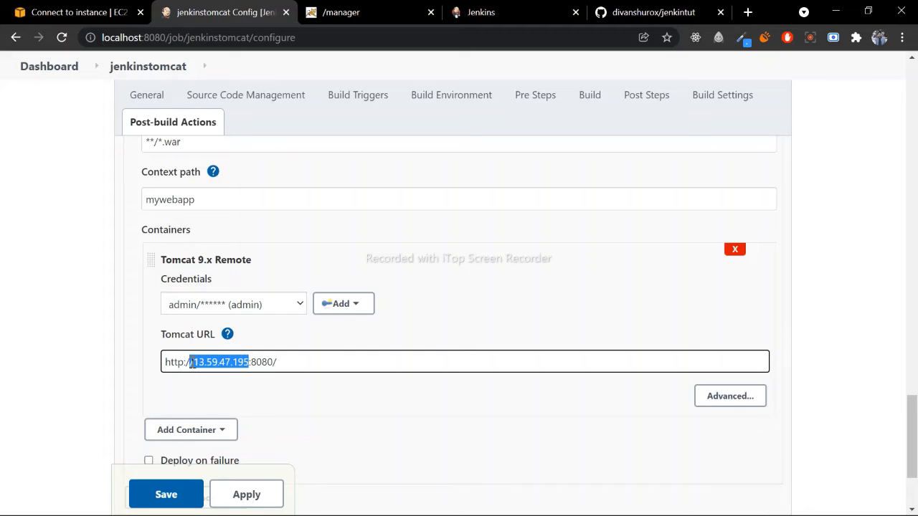
drag(253, 362, 282, 362)
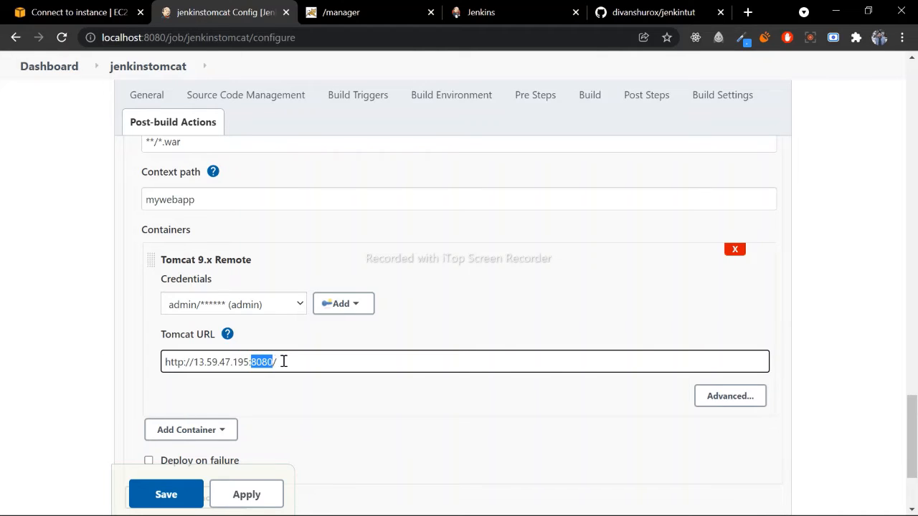
click(284, 361)
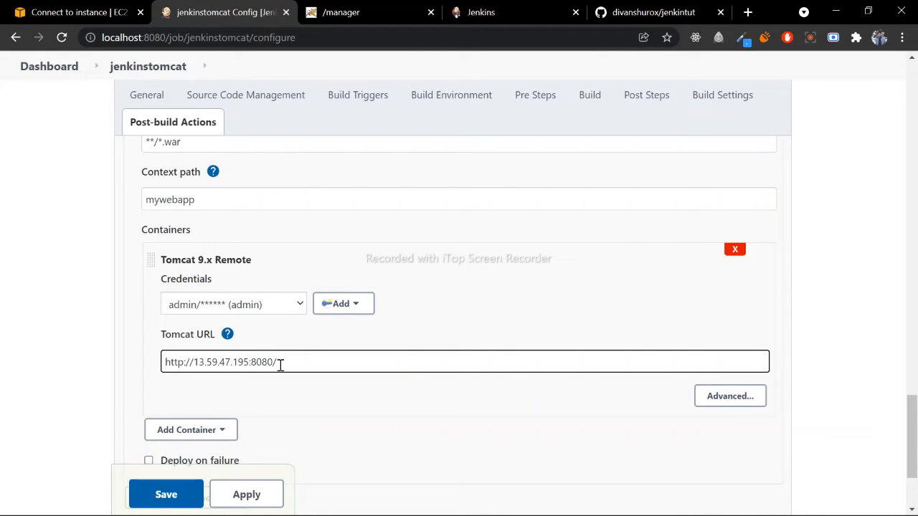
drag(290, 364, 165, 362)
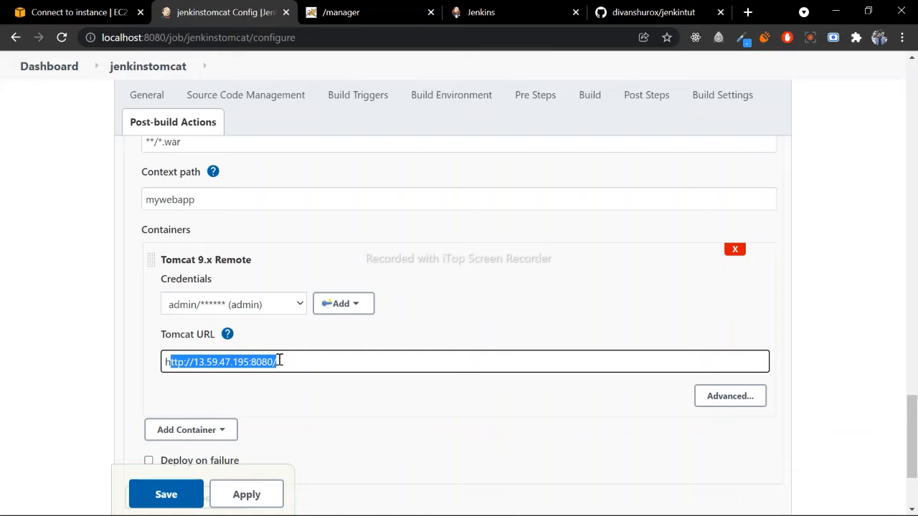
click(280, 362)
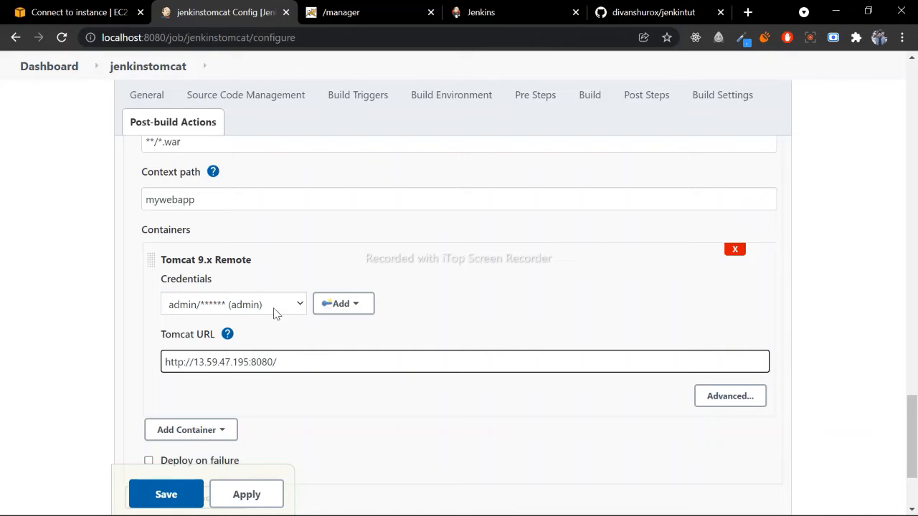
mouse_move(247, 261)
mouse_down()
mouse_move(230, 264)
mouse_move(251, 275)
mouse_up()
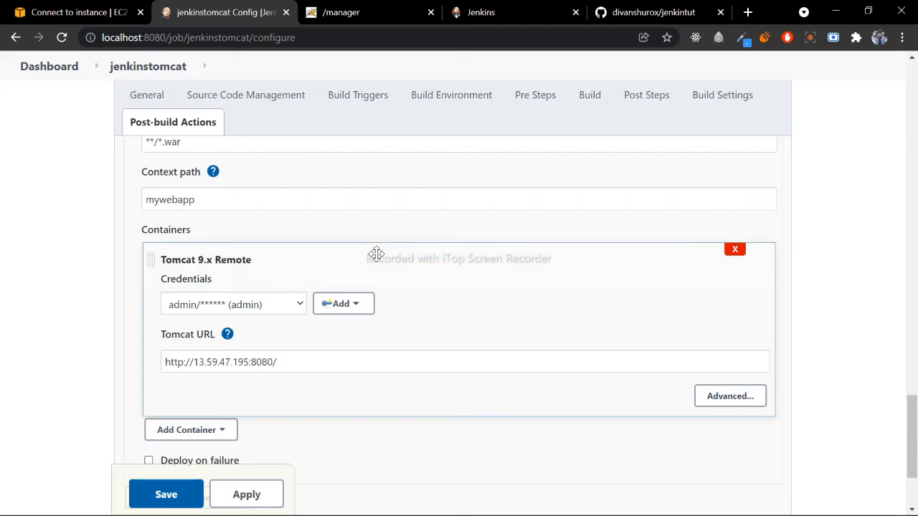
- Check the context path of the war/ear deployment action
scroll(188, 230, up, 1)
double_click(212, 267)
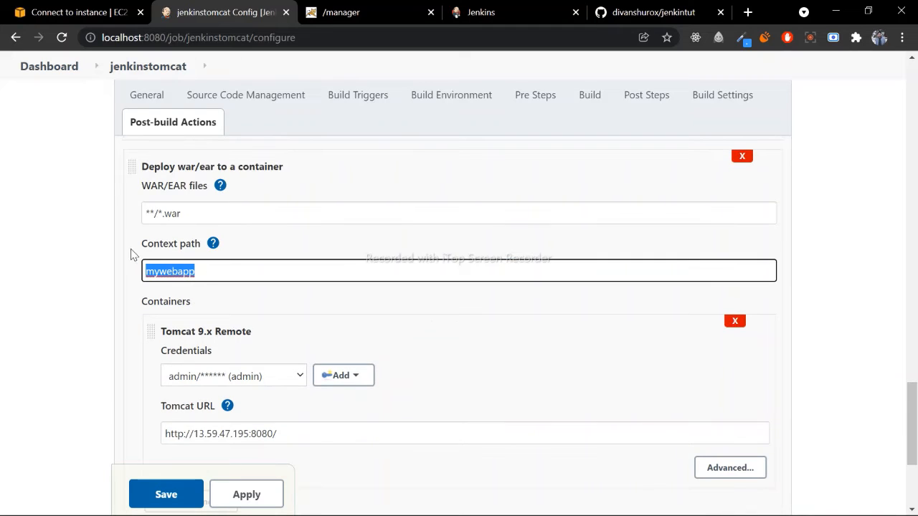
click(206, 294)
double_click(195, 271)
- Apply and save the jenkinstomcat job configuration, and view the project page's build history
scroll(200, 303, down, 3)
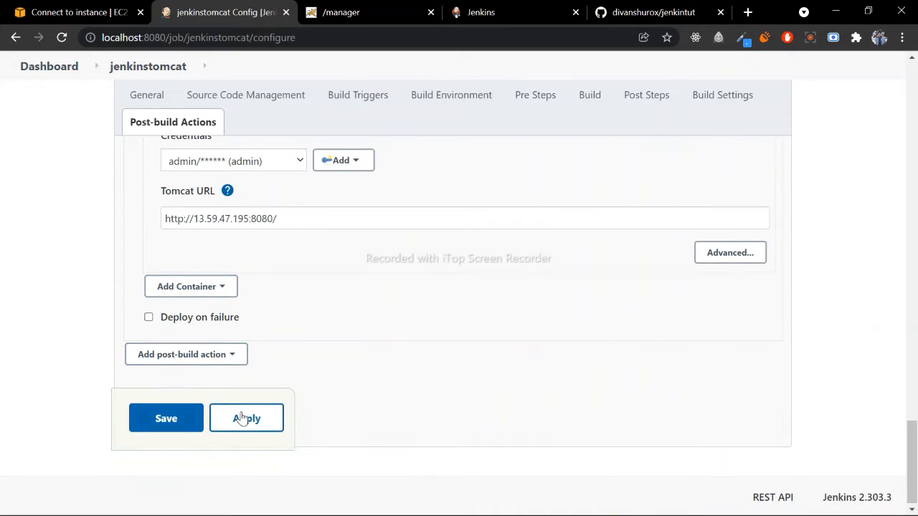
click(229, 422)
click(178, 418)
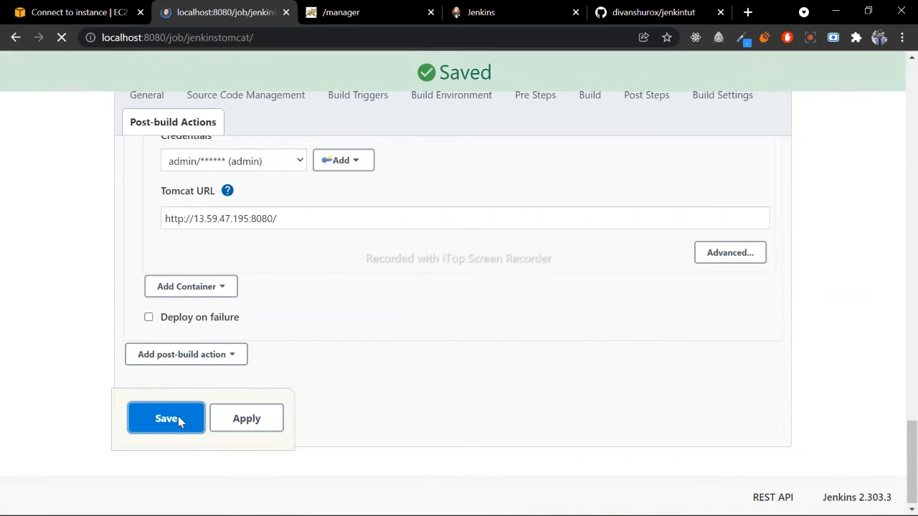
scroll(143, 256, down, 2)
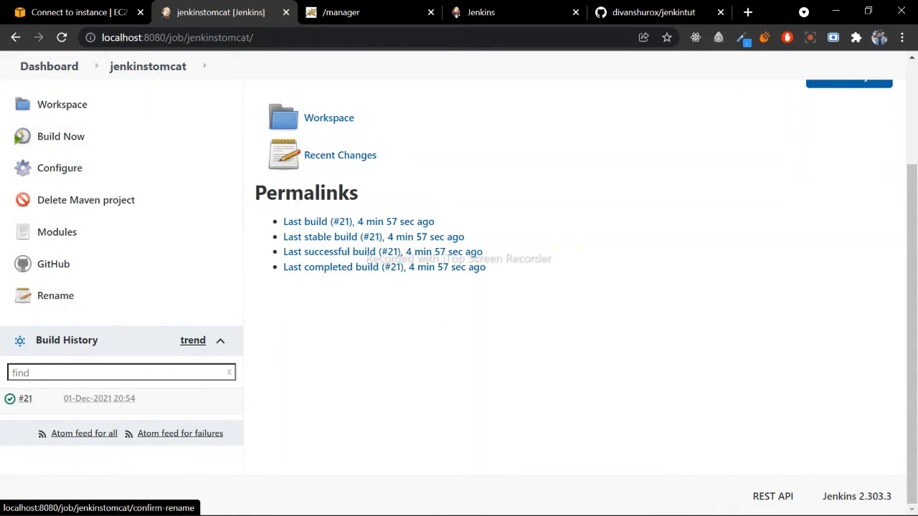
- Open the console output of jenkinstomcat build #21 and read the Maven log through to its end
mouse_move(797, 500)
click(25, 398)
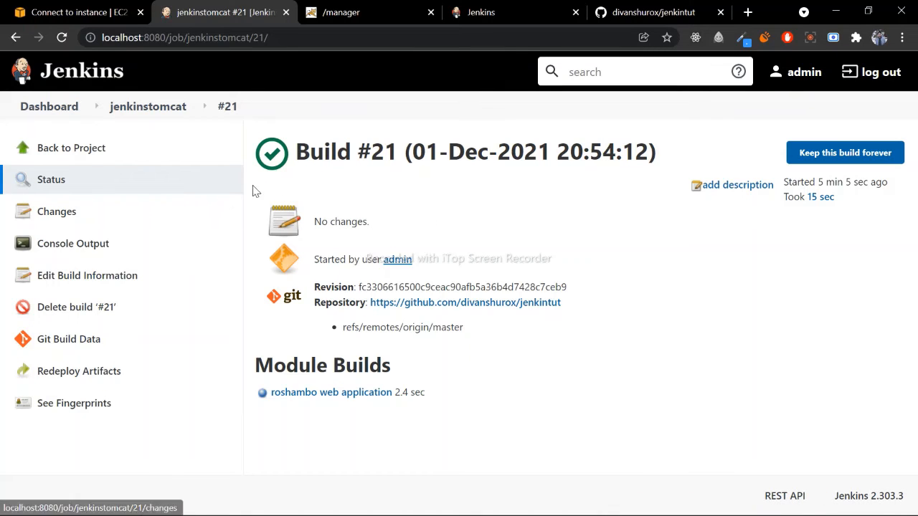
click(71, 242)
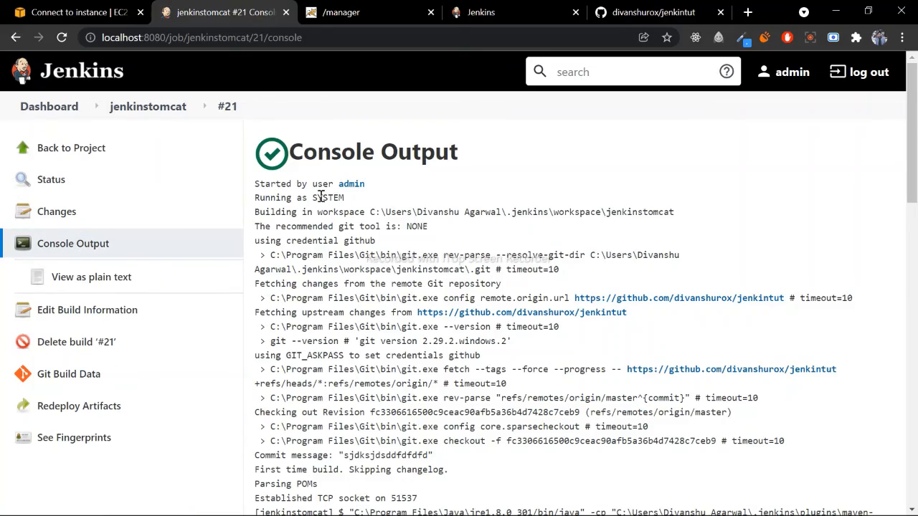
scroll(321, 195, down, 15)
scroll(324, 208, up, 7)
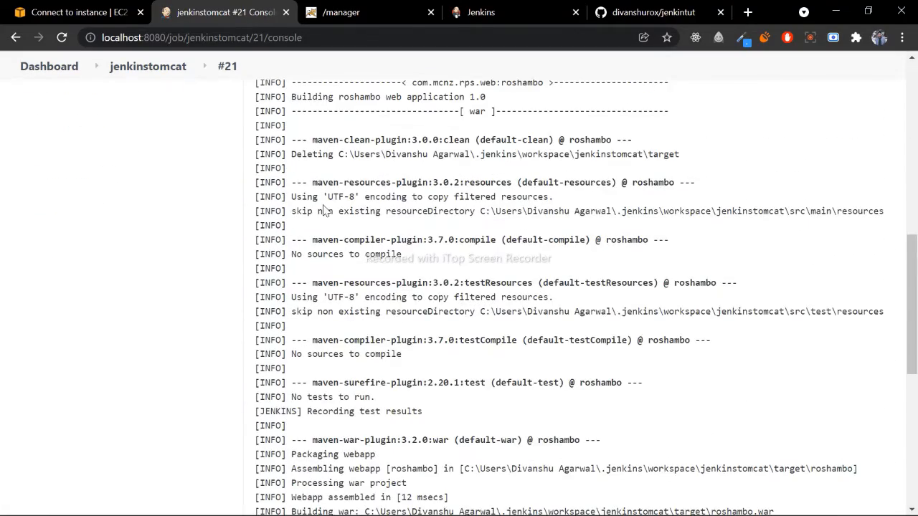
scroll(319, 208, down, 6)
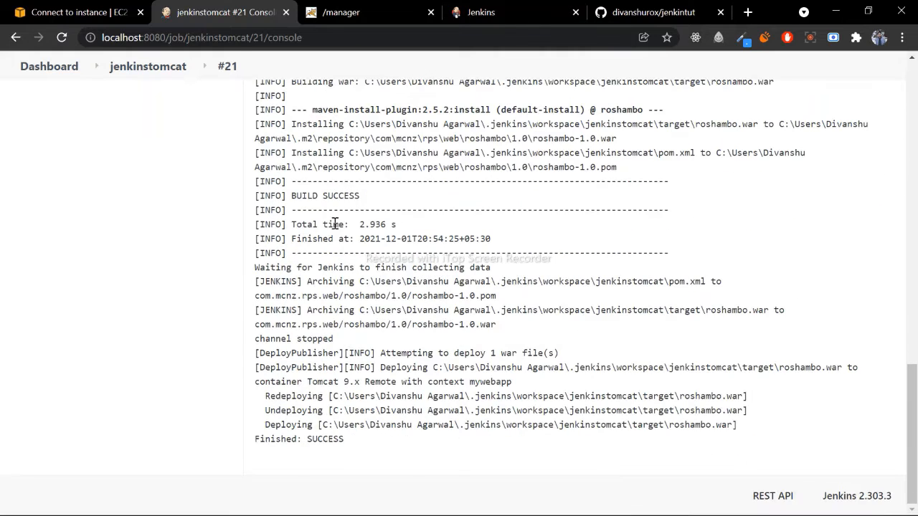
- Examine the Maven build result and the DeployPublisher lines at the end of the console output
drag(291, 196, 387, 197)
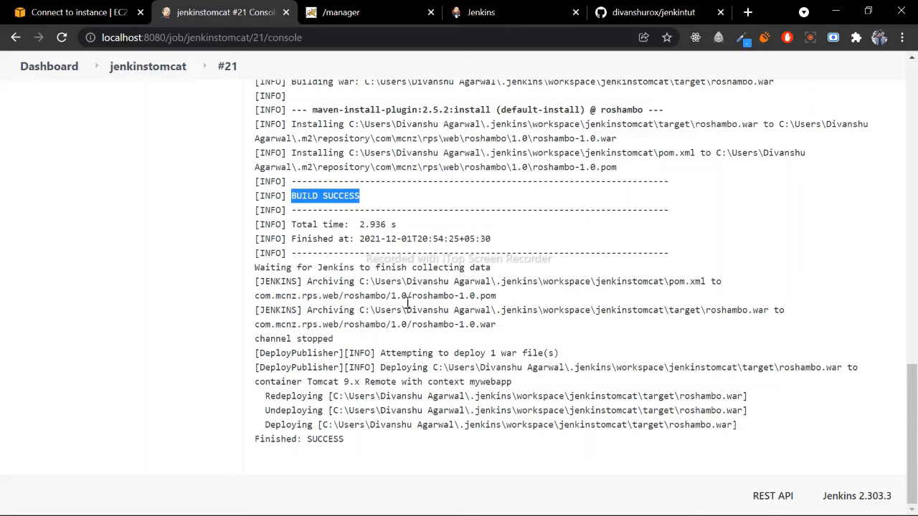
drag(266, 356, 334, 356)
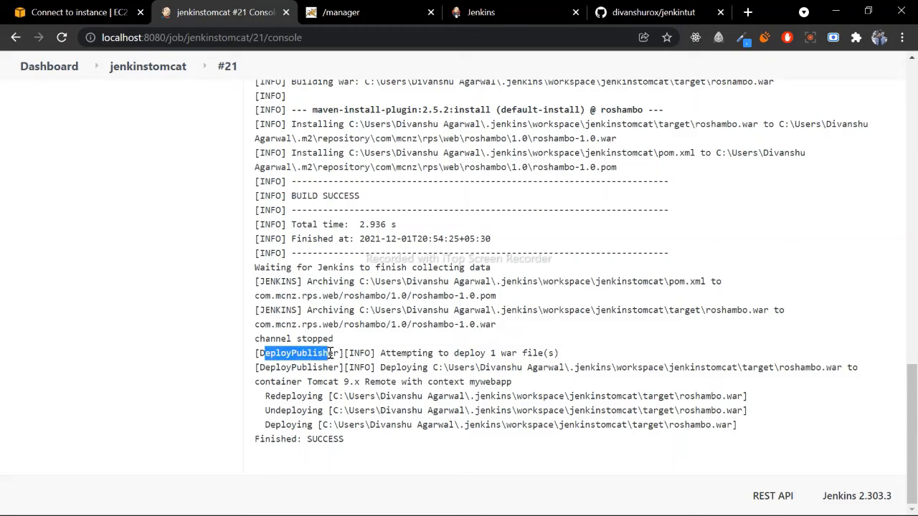
click(355, 350)
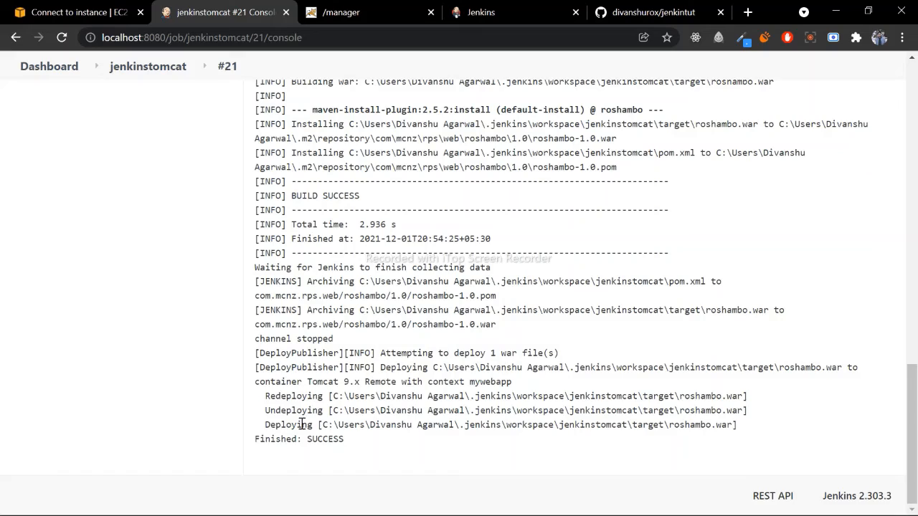
scroll(319, 344, up, 20)
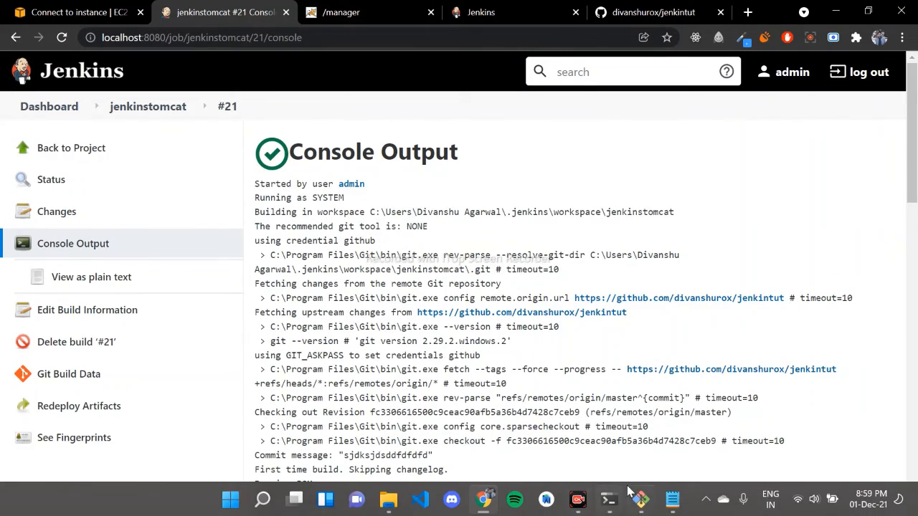
- Switch to the EC2 instance's Git Bash terminal, change into Tomcat's webapps directory and list its contents with ls -lr
mouse_move(608, 500)
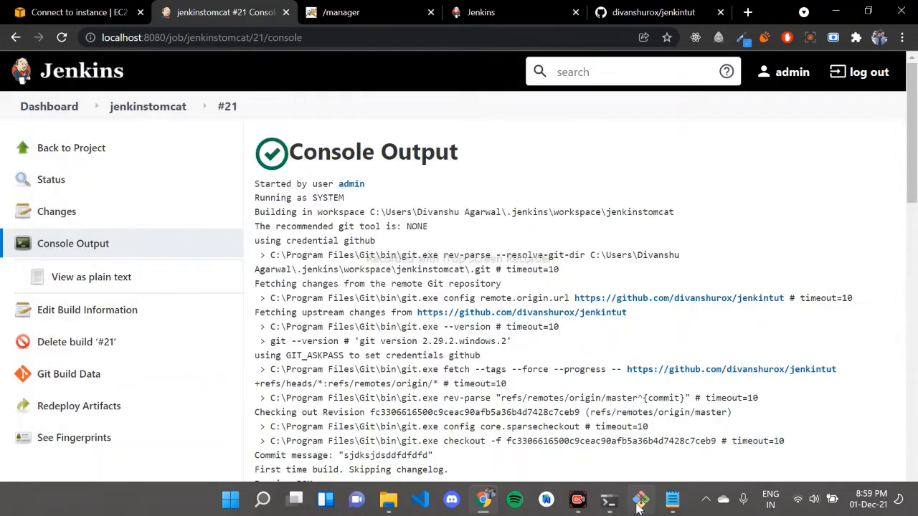
click(640, 502)
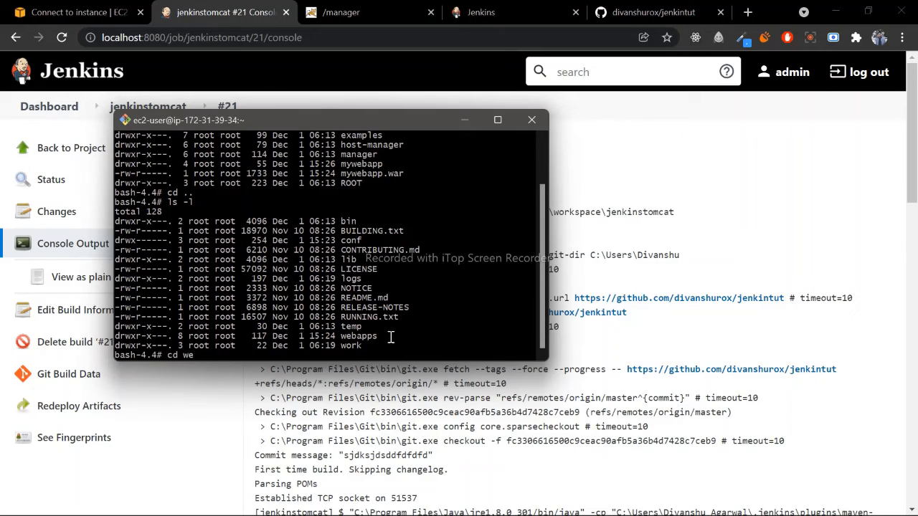
double_click(357, 336)
click(324, 354)
text(bapps/)
key(Return)
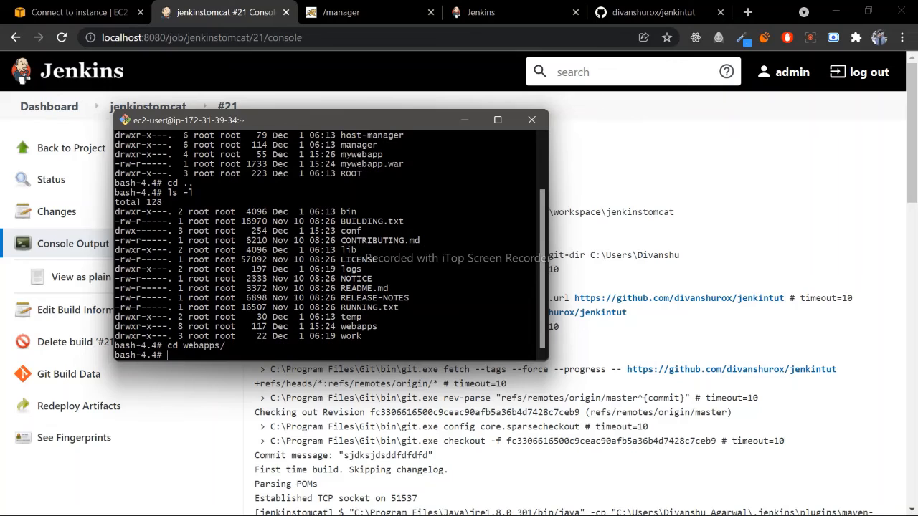
key(Return)
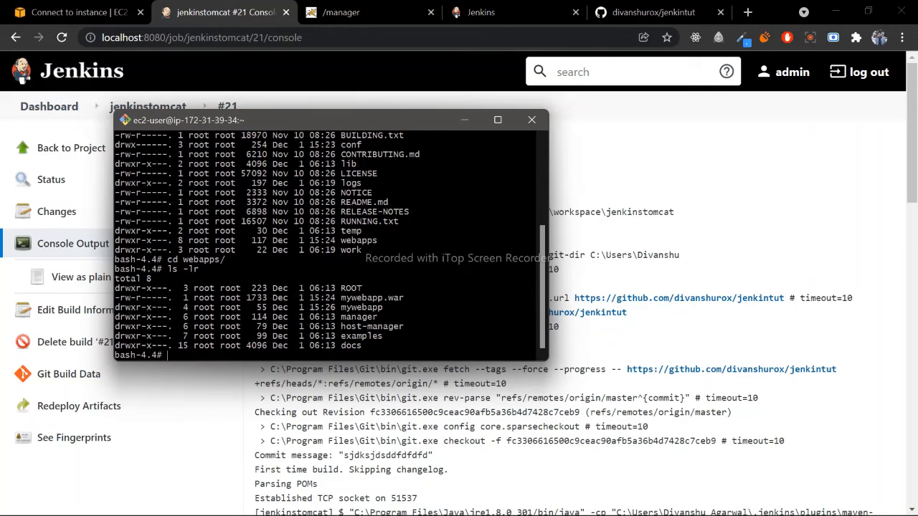
- Examine the mywebapp.war and mywebapp entries in the webapps listing
drag(383, 307, 116, 296)
click(369, 304)
drag(342, 298, 386, 304)
click(382, 299)
- Change into the mywebapp directory, list its files with ls -l, and compare them with the mywebapp entries in webapps
text(mywebapp)
key(Return)
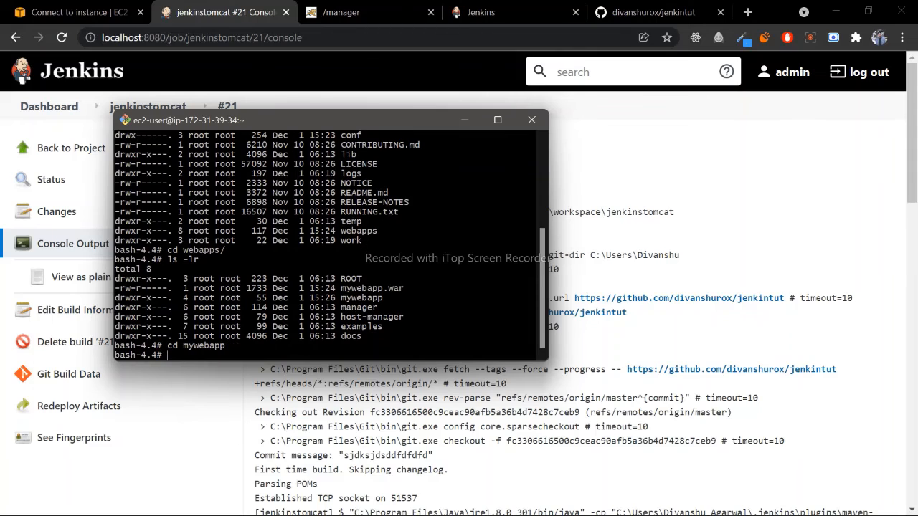
text(ls -l)
key(Return)
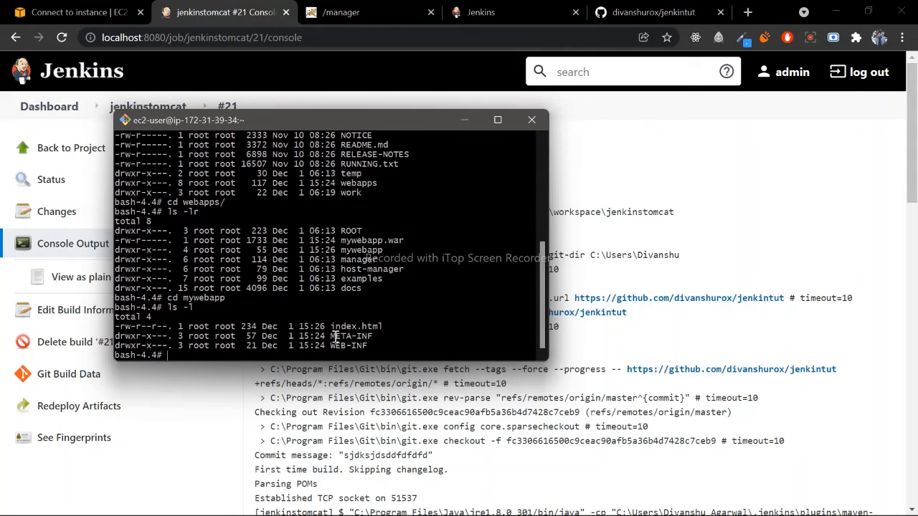
drag(368, 347, 132, 318)
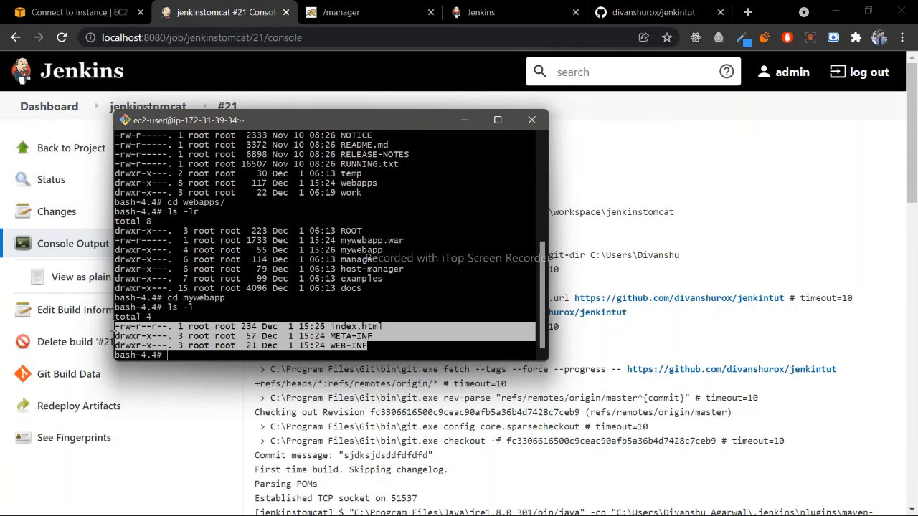
click(249, 350)
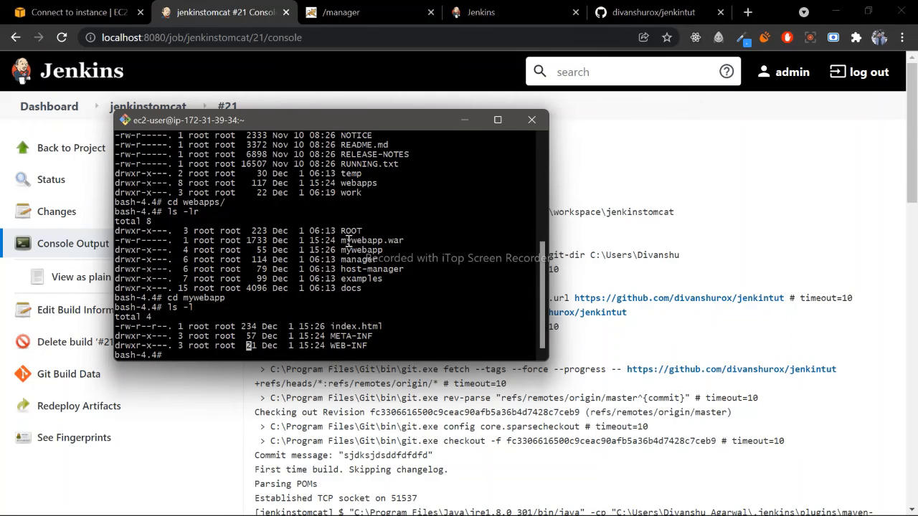
drag(380, 251, 104, 240)
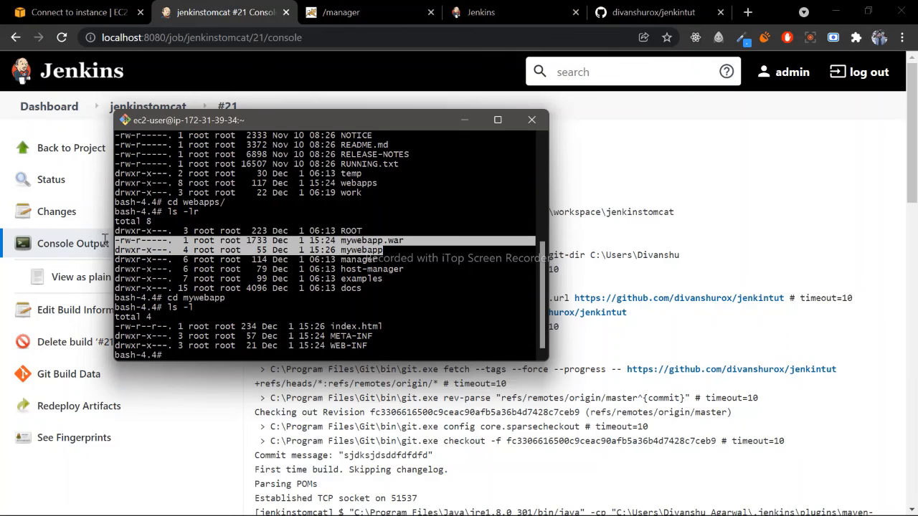
click(290, 245)
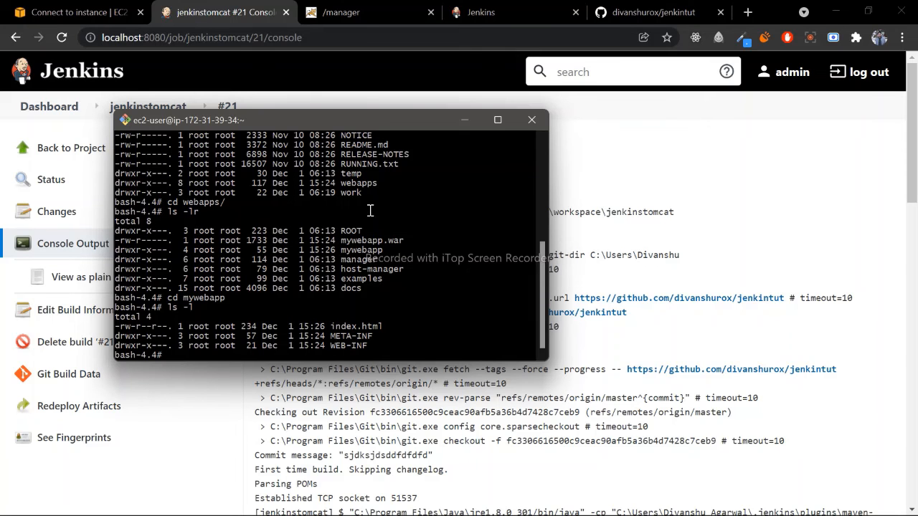
- Copy the EC2 instance's public IP address and open 13.59.47.195:8080/mywebapp in a new Chrome tab
click(747, 13)
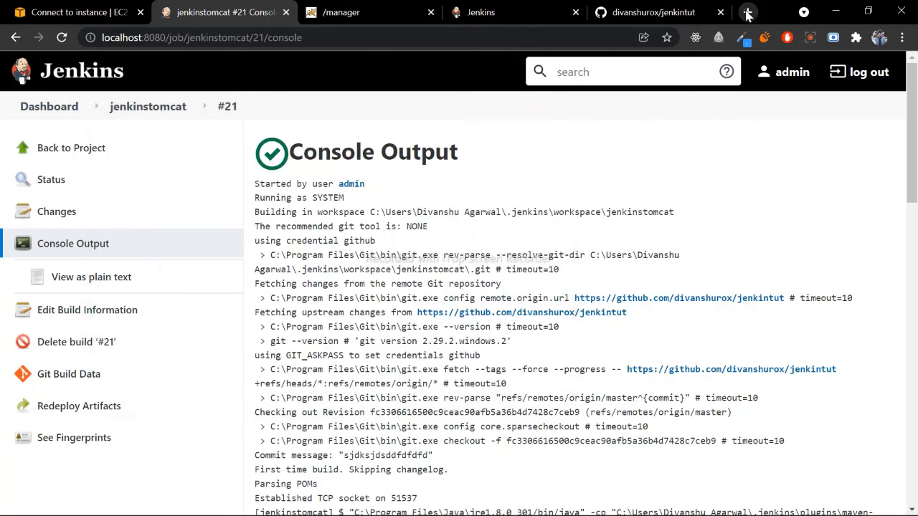
click(748, 13)
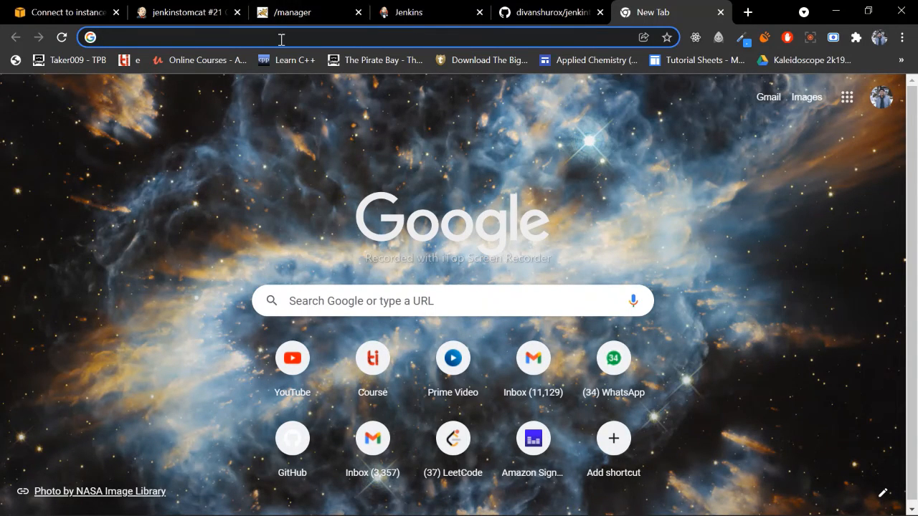
click(32, 8)
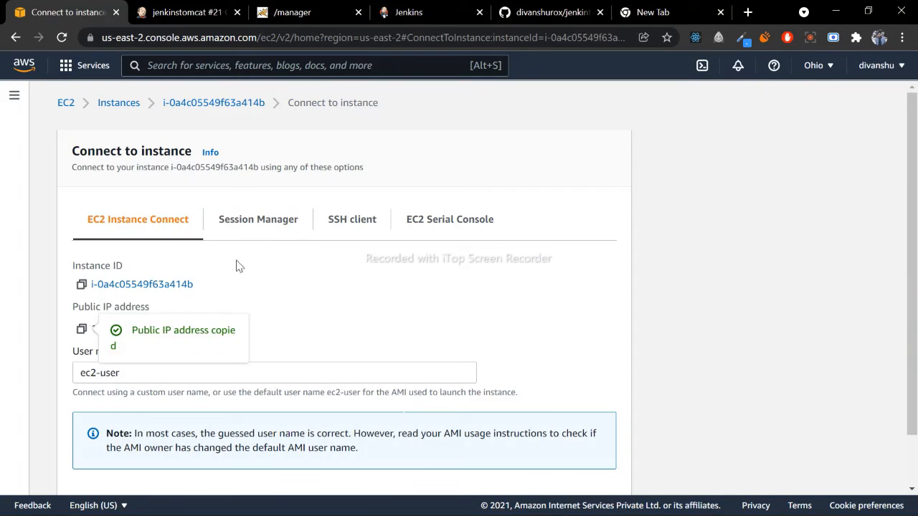
click(81, 328)
click(613, 15)
key(ctrl+v)
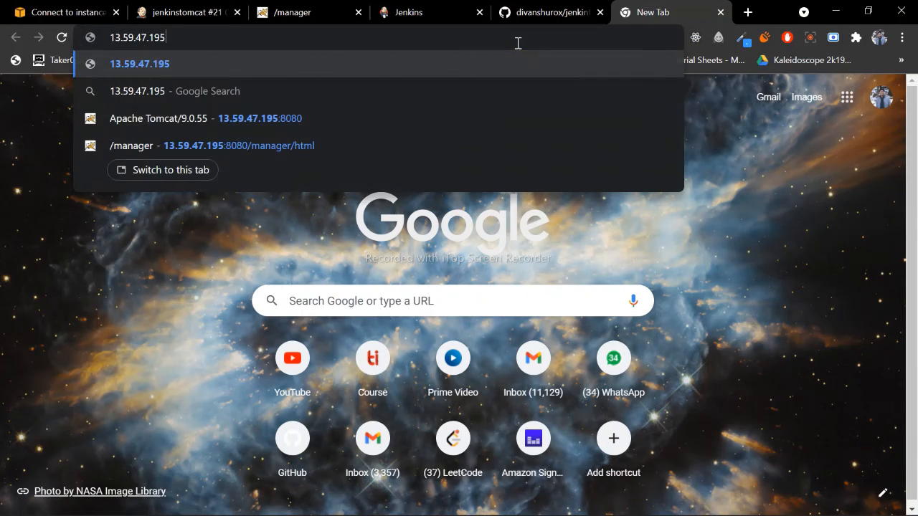
text(:8080/)
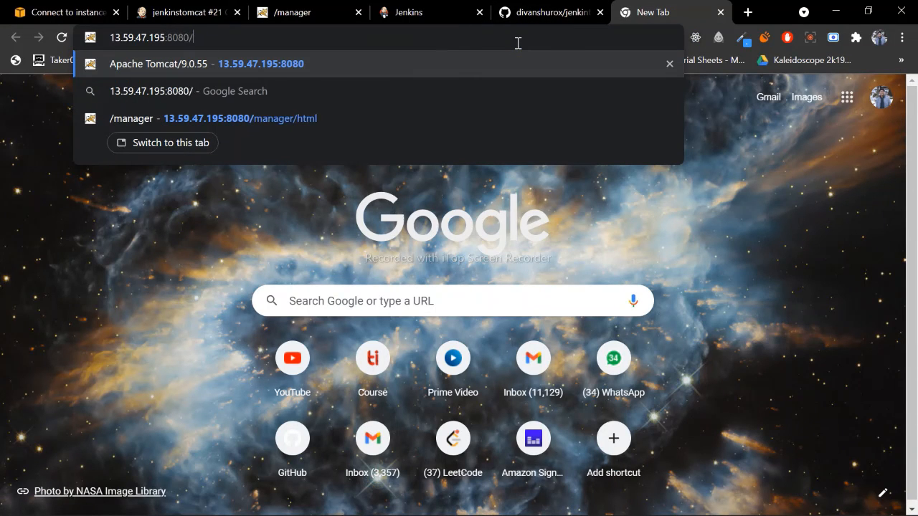
text(my)
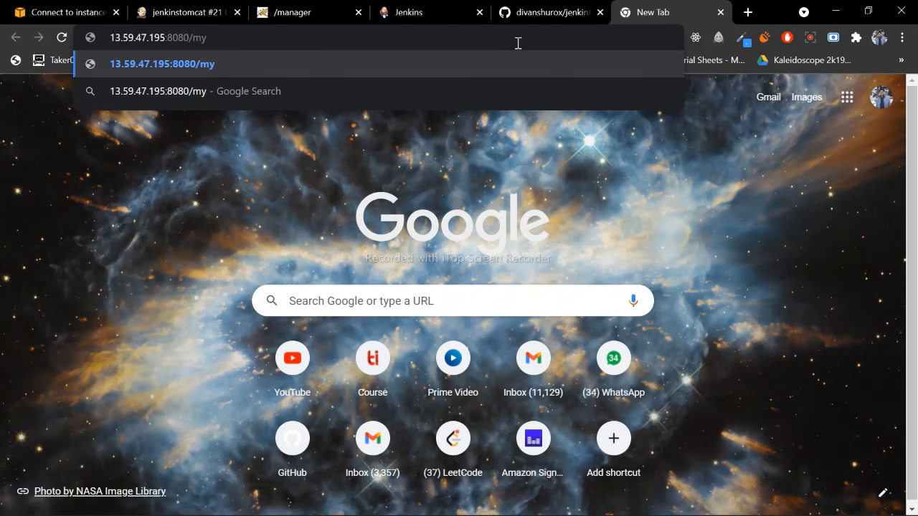
text(webapp)
key(Return)
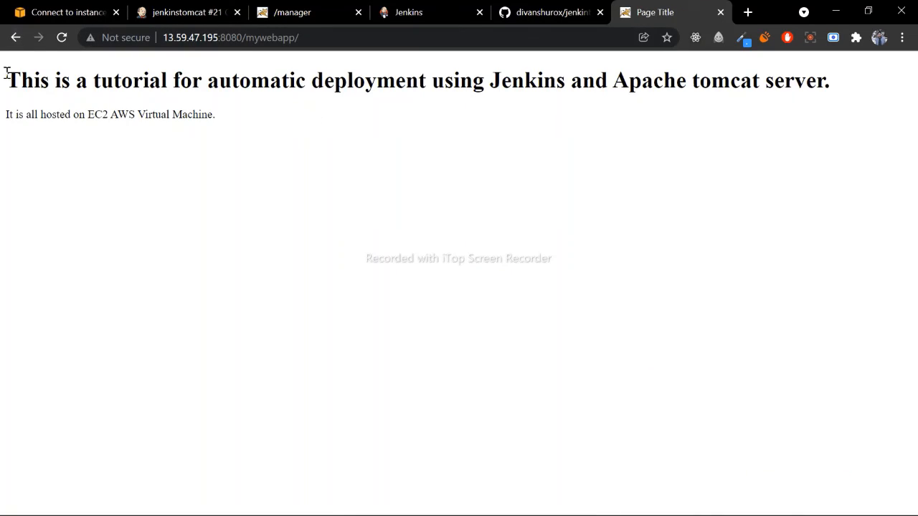
- Examine the heading and hosting text on the deployed mywebapp page
drag(6, 72, 215, 127)
click(215, 127)
key(ctrl+a)
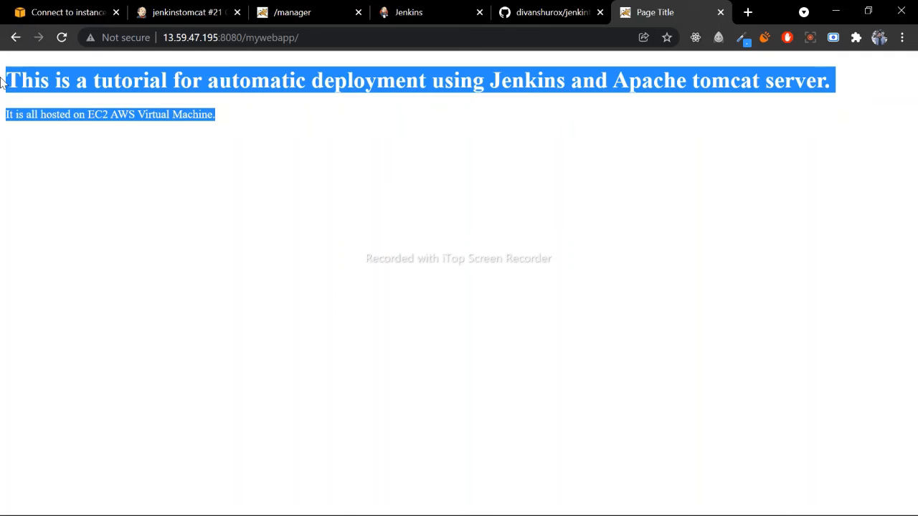
click(236, 117)
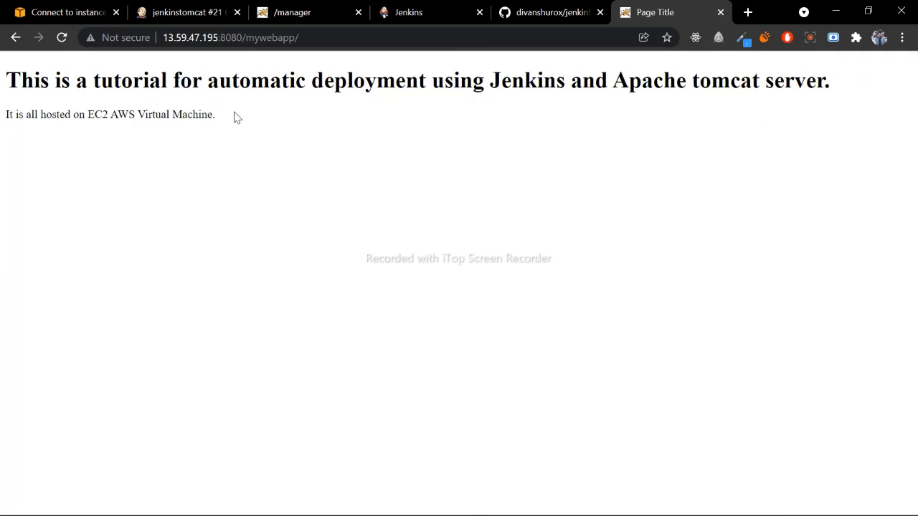
- Review the EC2 instance's connection page and the Tomcat directory listings in its terminal
click(201, 10)
click(77, 9)
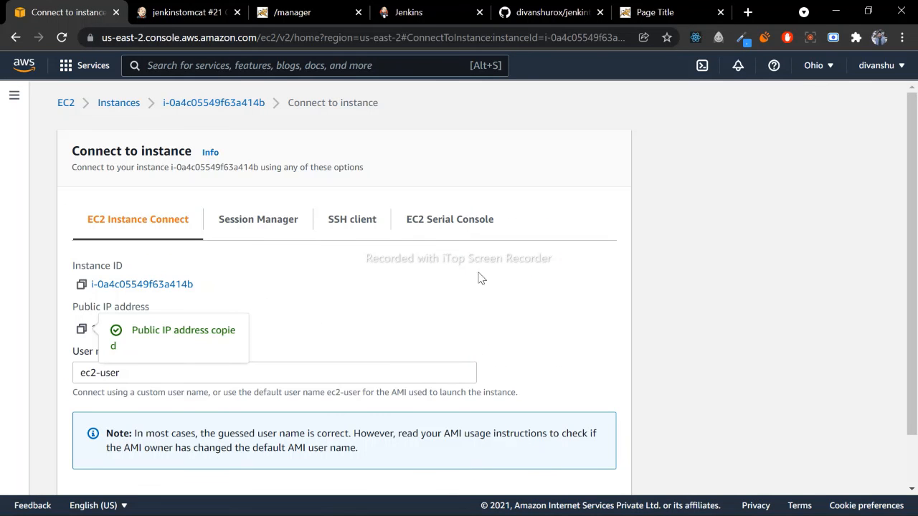
mouse_move(641, 506)
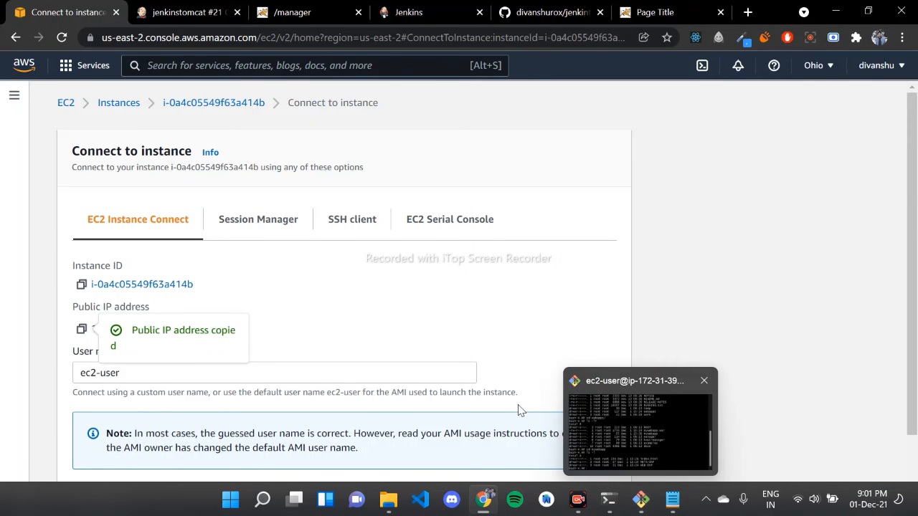
click(640, 499)
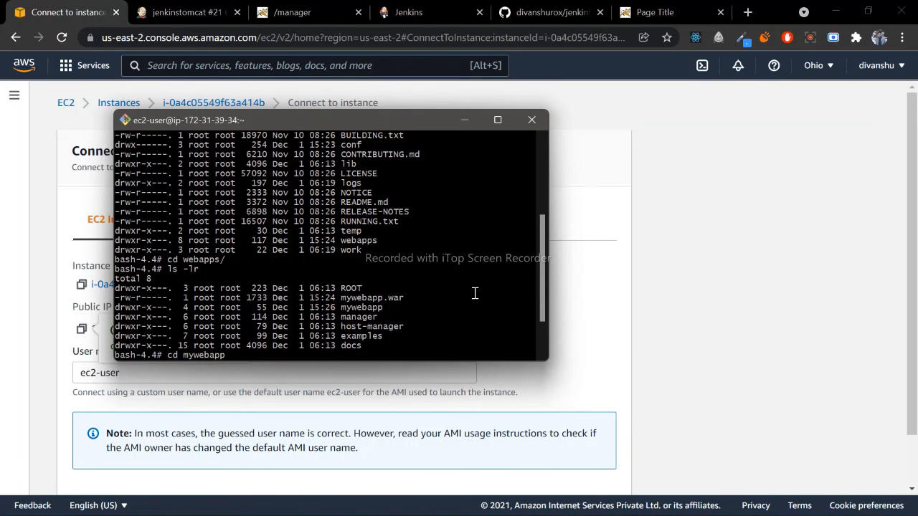
scroll(474, 293, up, 1)
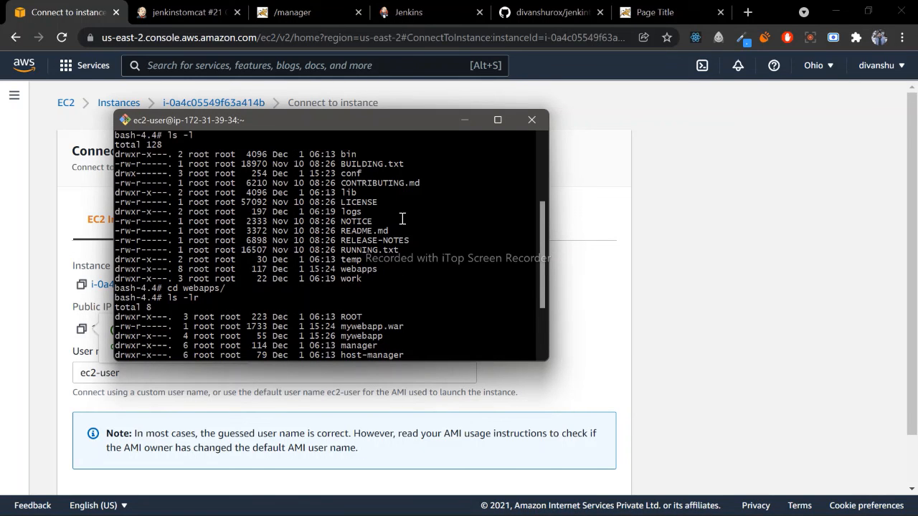
click(617, 182)
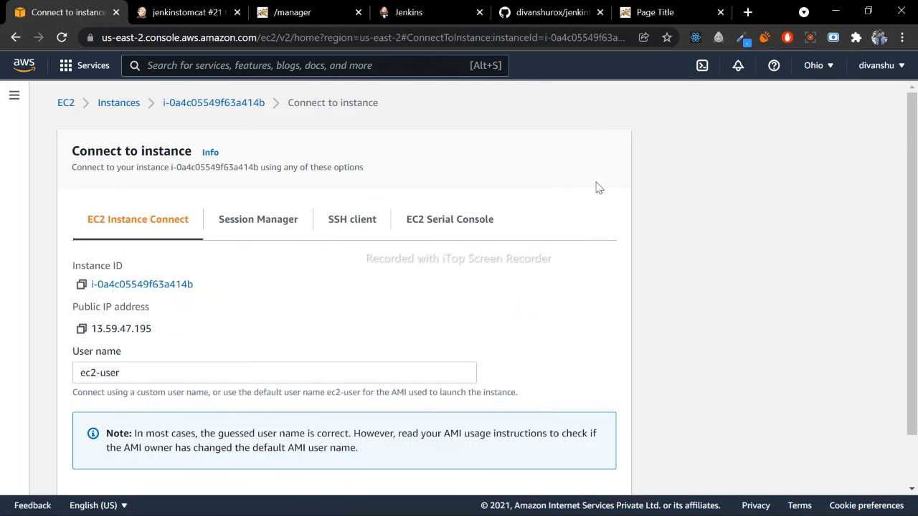
- Review the Tomcat Web Application Manager and the console output of Jenkins build #21
click(273, 8)
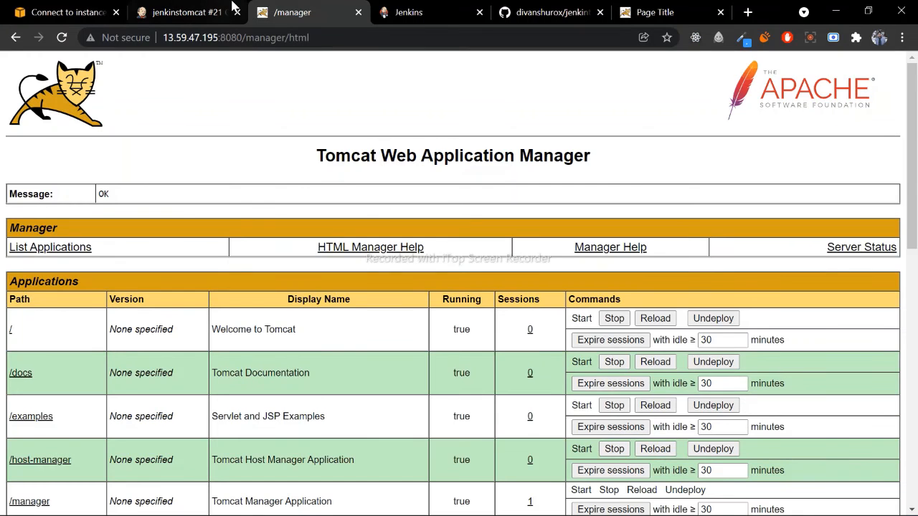
click(183, 12)
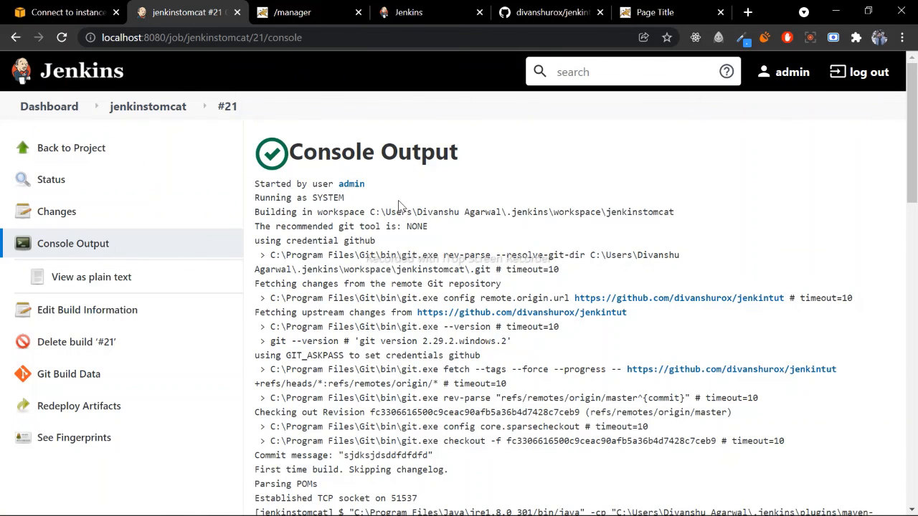
mouse_move(294, 153)
mouse_down()
mouse_move(471, 154)
mouse_move(287, 155)
mouse_up()
click(471, 155)
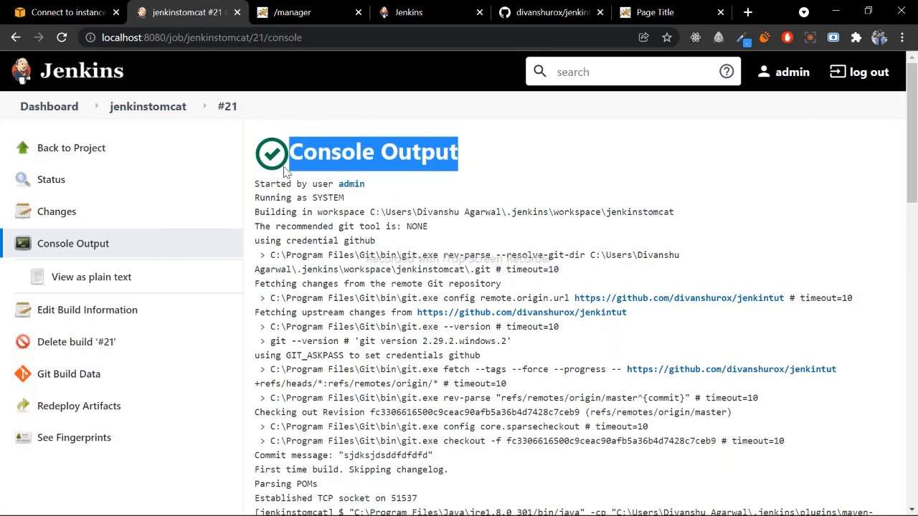